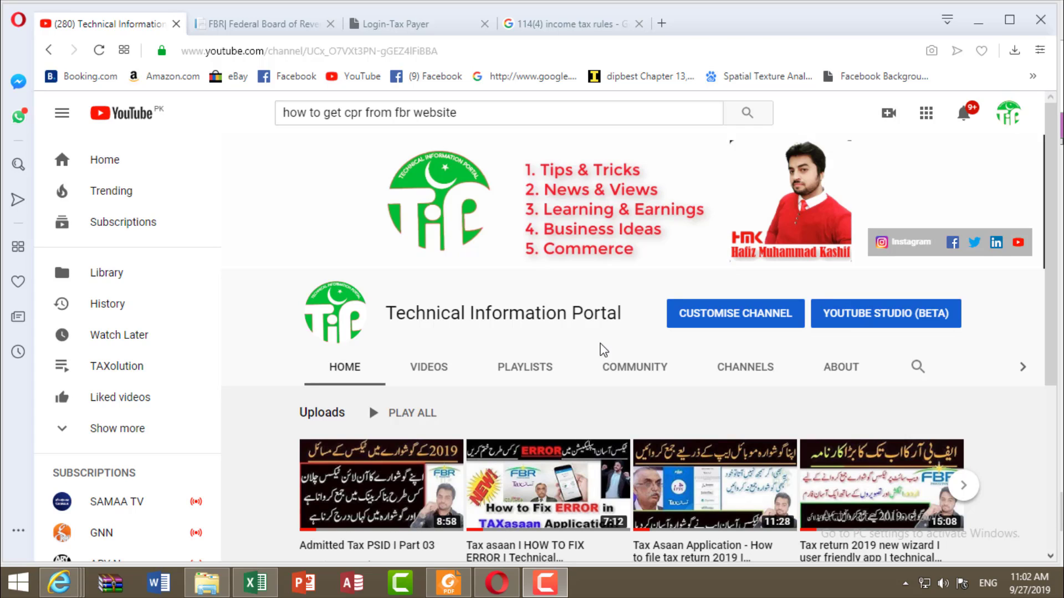
Step: Log in to FBR Iris Income Tax from the FBR site using the saved taxpayer login
mouse_move(375, 254)
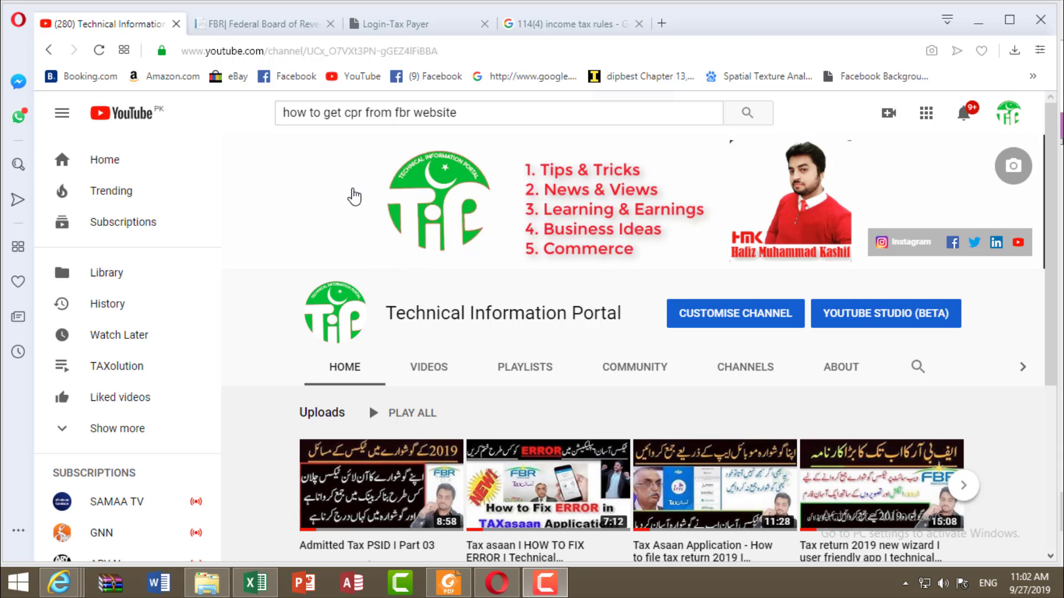
left_click(260, 24)
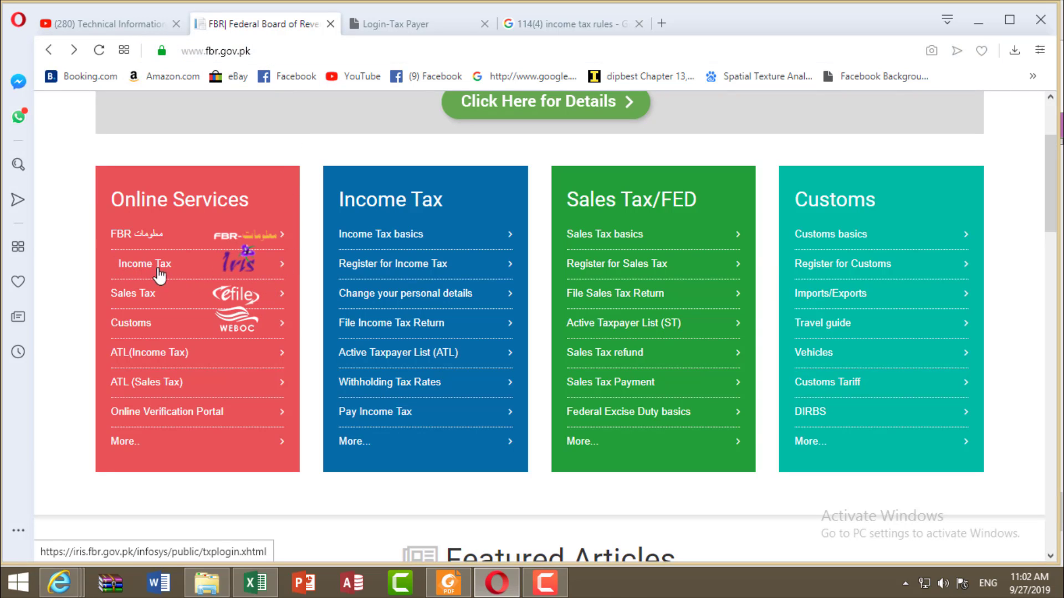
left_click(225, 272)
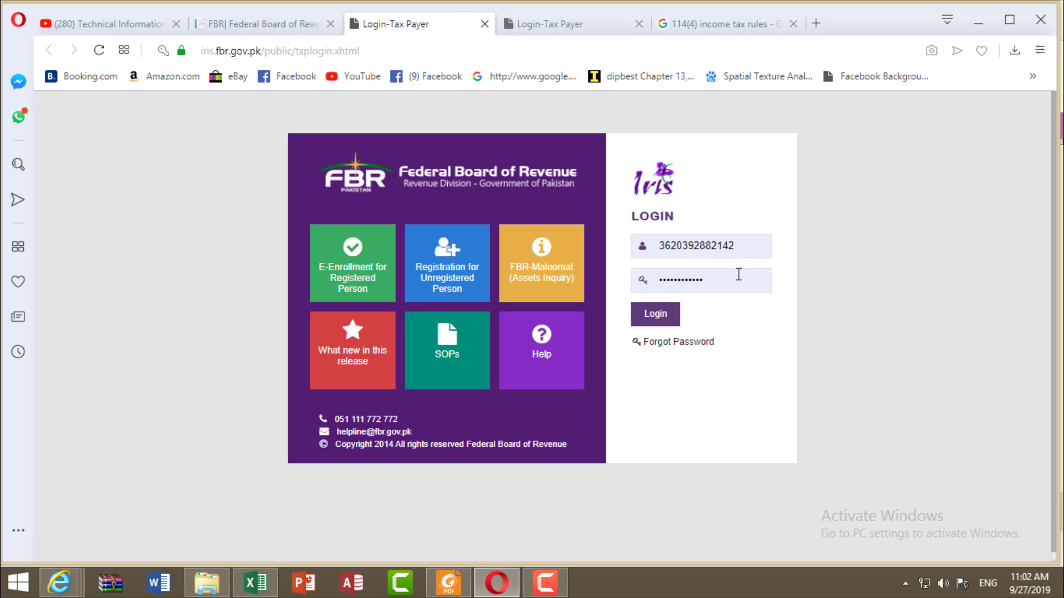
left_click(747, 251)
left_click(681, 290)
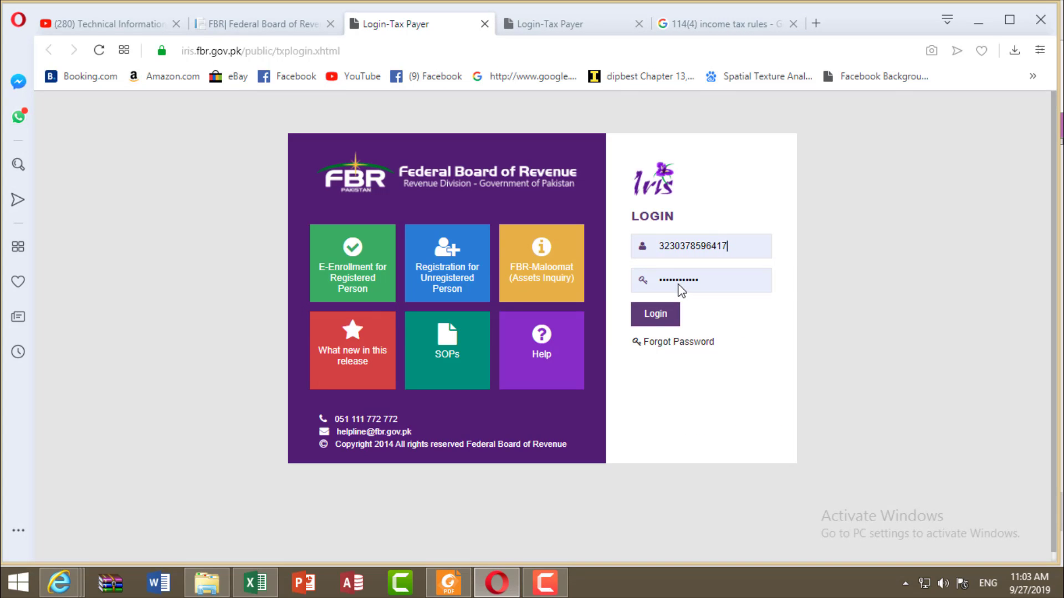
left_click(665, 320)
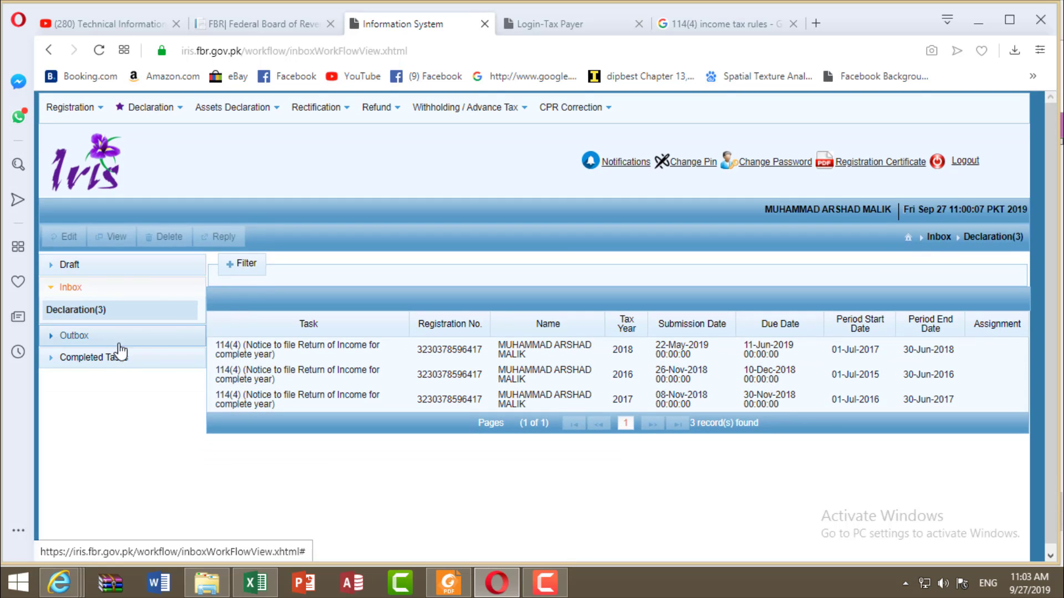
left_click(289, 355)
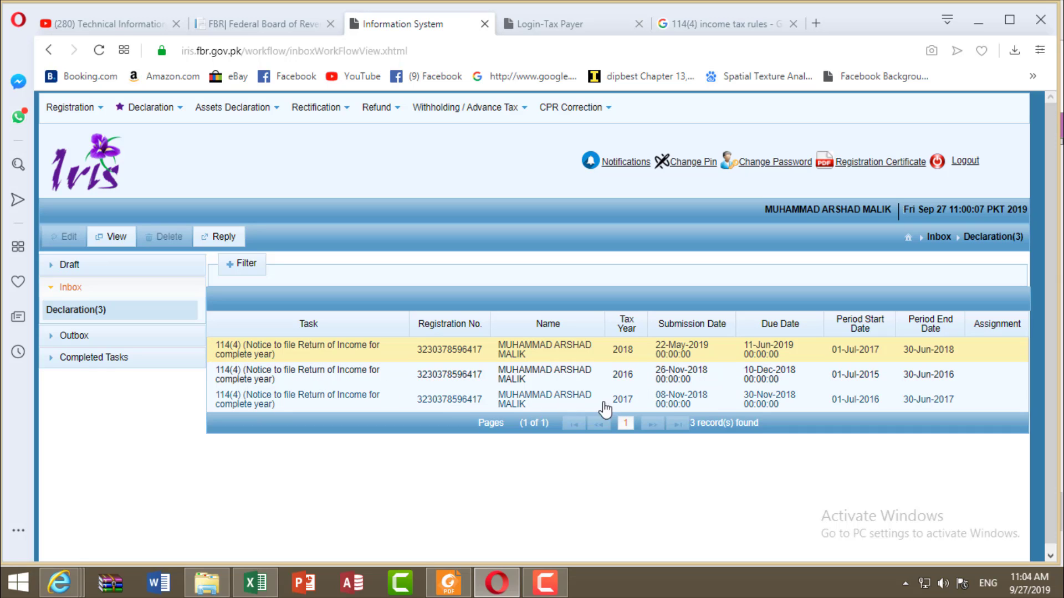
left_click(426, 380)
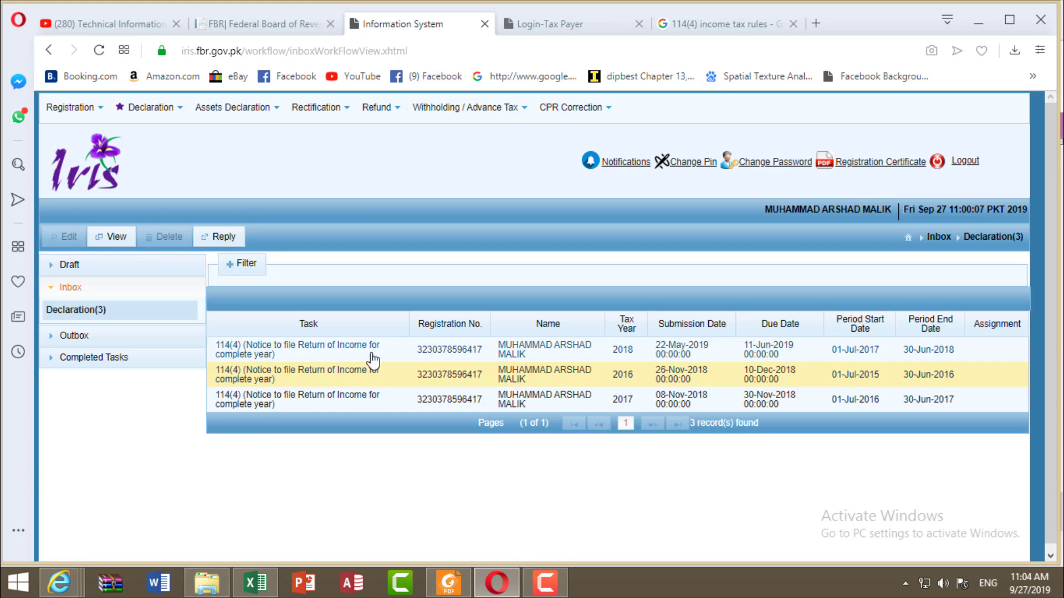
left_click(118, 238)
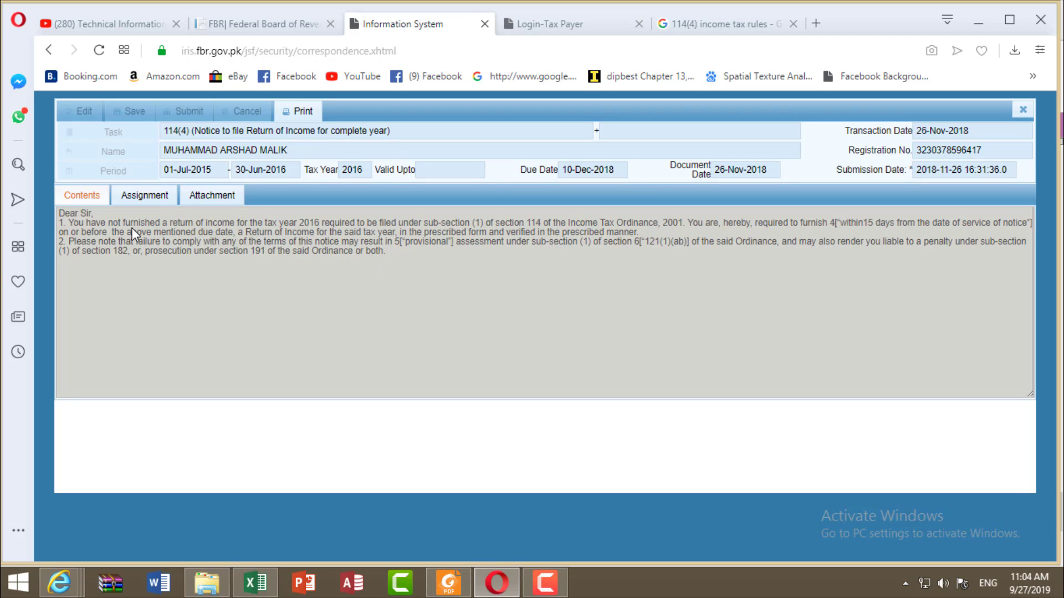
key("alt+Left")
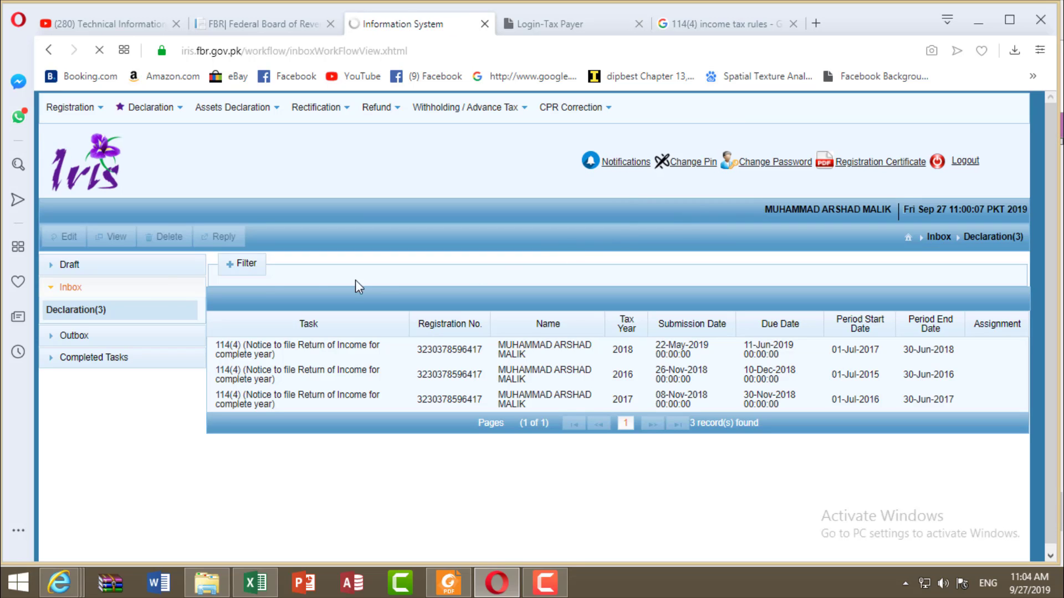
left_click(182, 114)
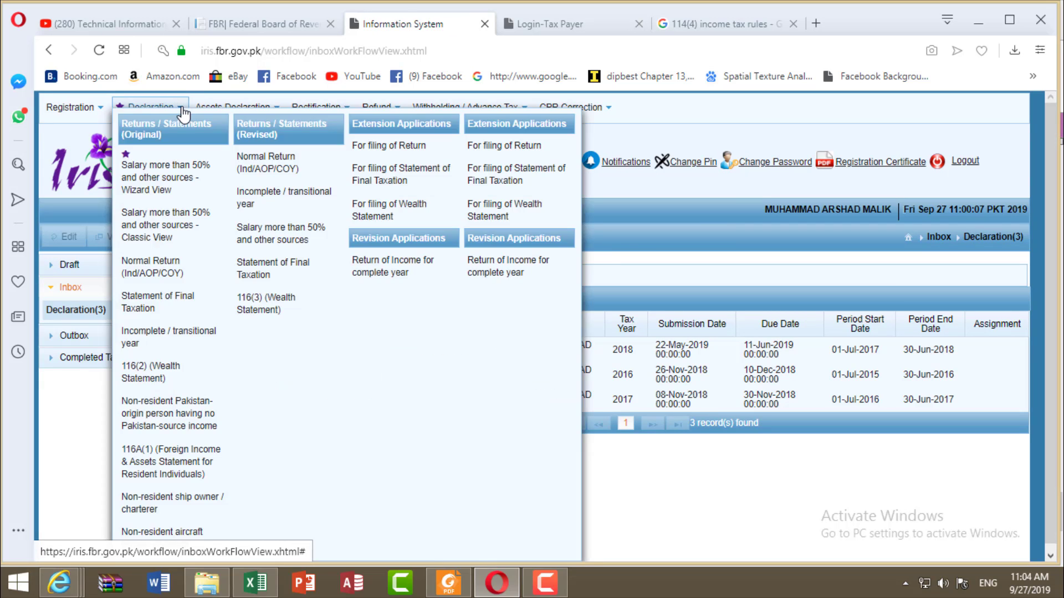
left_click(169, 277)
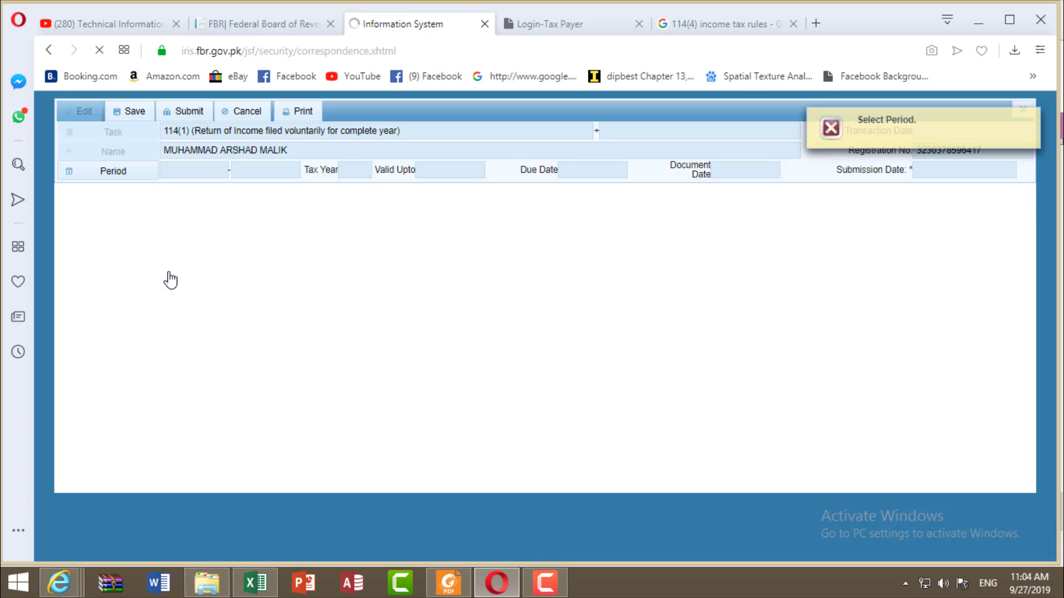
left_click(137, 178)
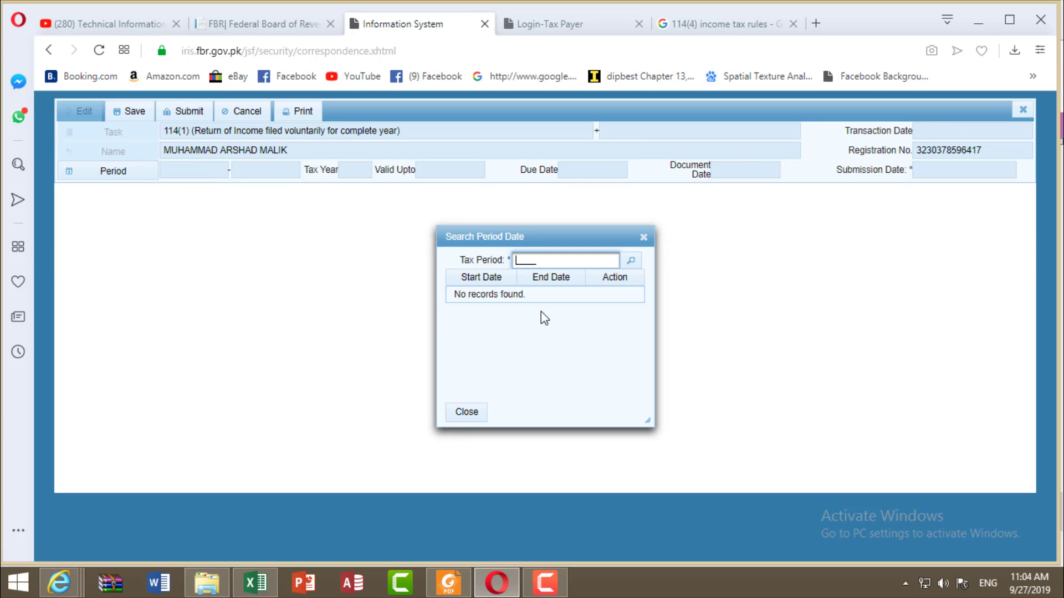
type("2016")
left_click(633, 266)
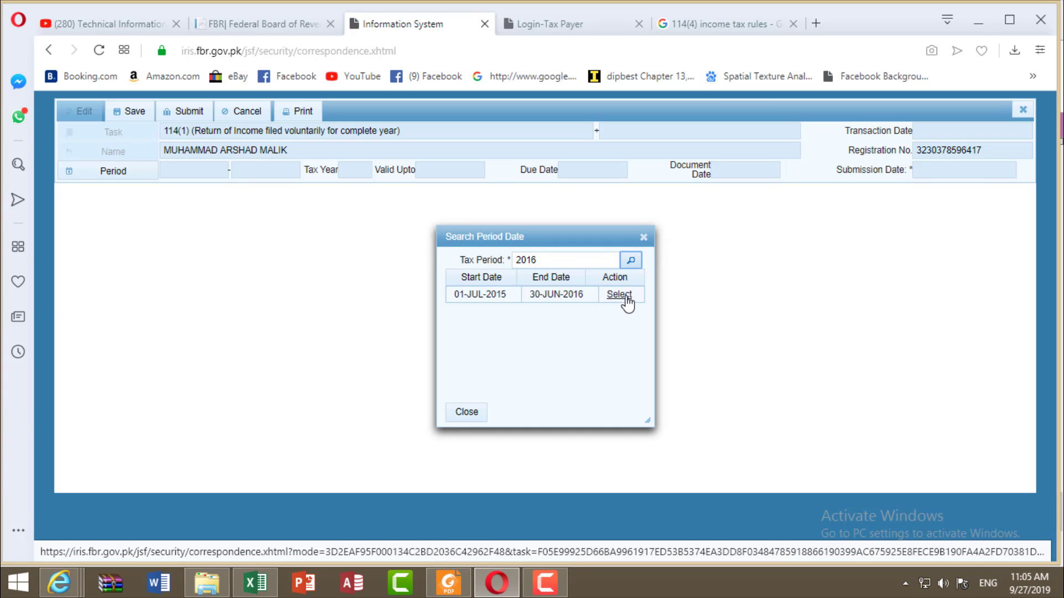
left_click(622, 298)
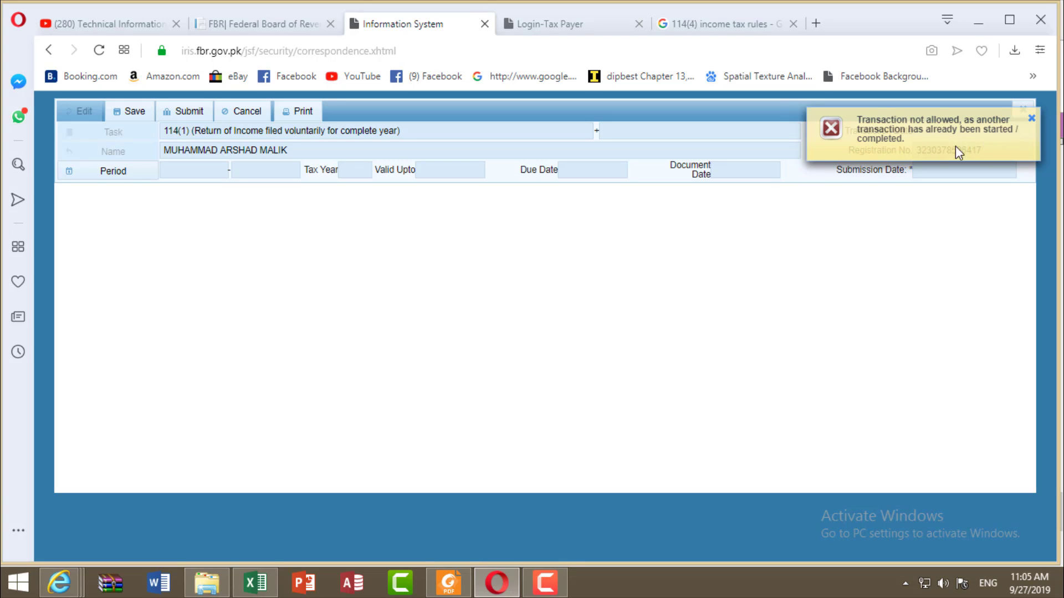
left_click(1031, 121)
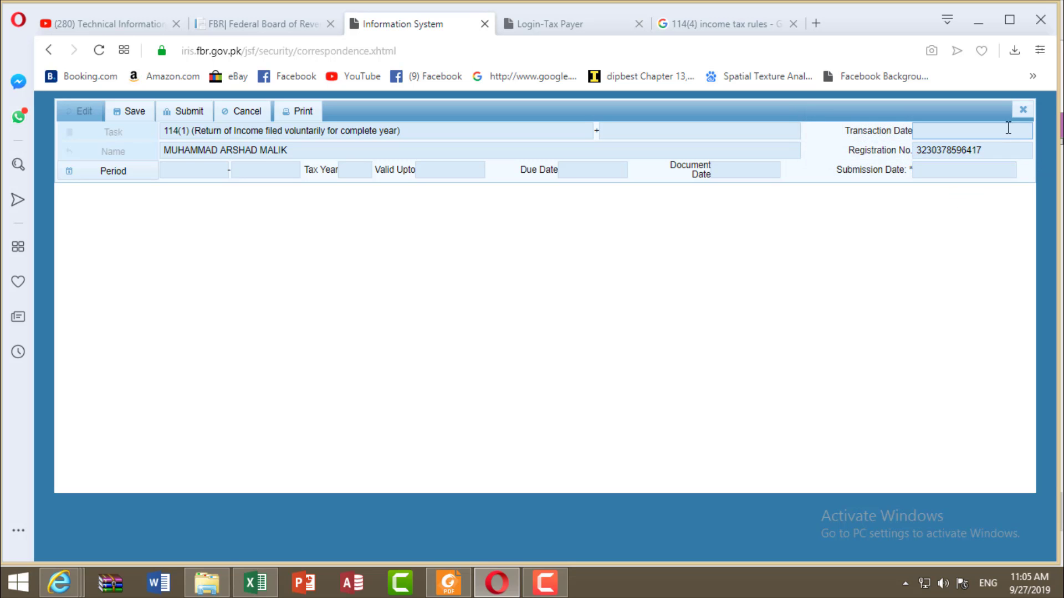
left_click(1023, 110)
left_click(454, 351)
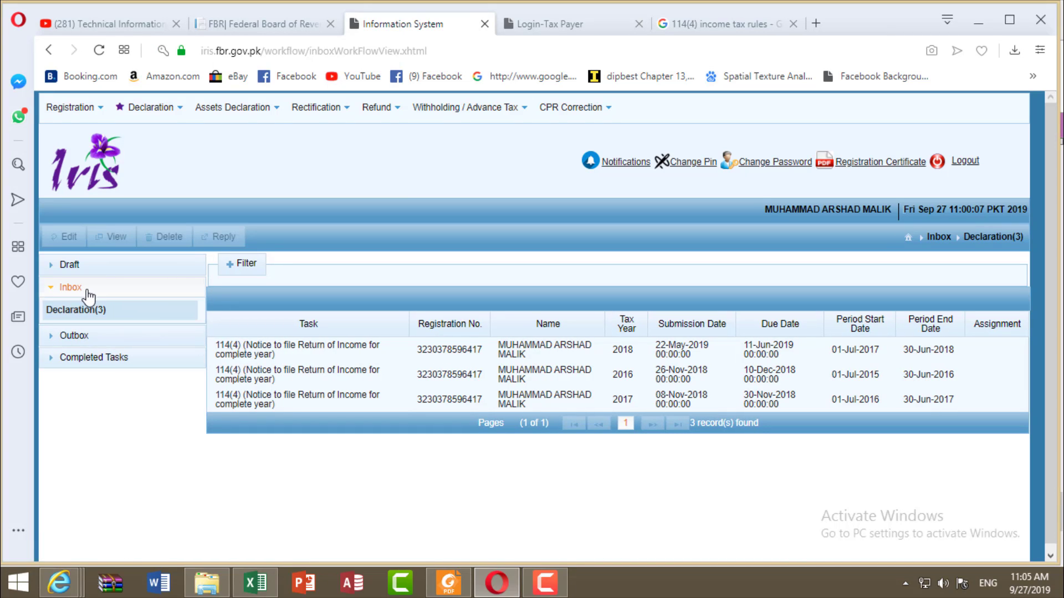
Step: Reply to the 2016 notice with task 2113, 114(4) Return of Income filed on notice
left_click(71, 288)
left_click(73, 288)
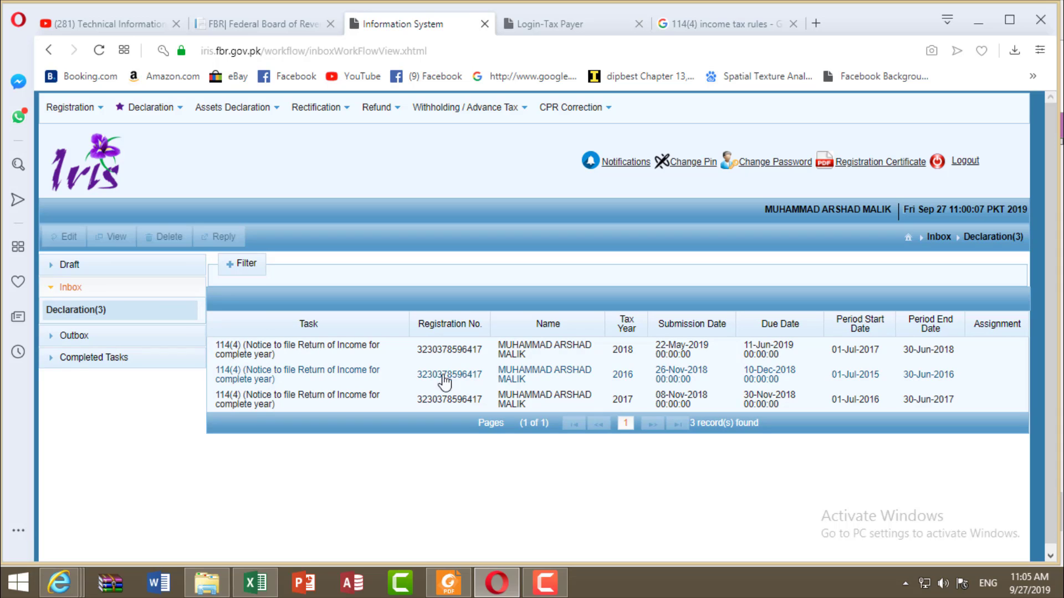
left_click(567, 381)
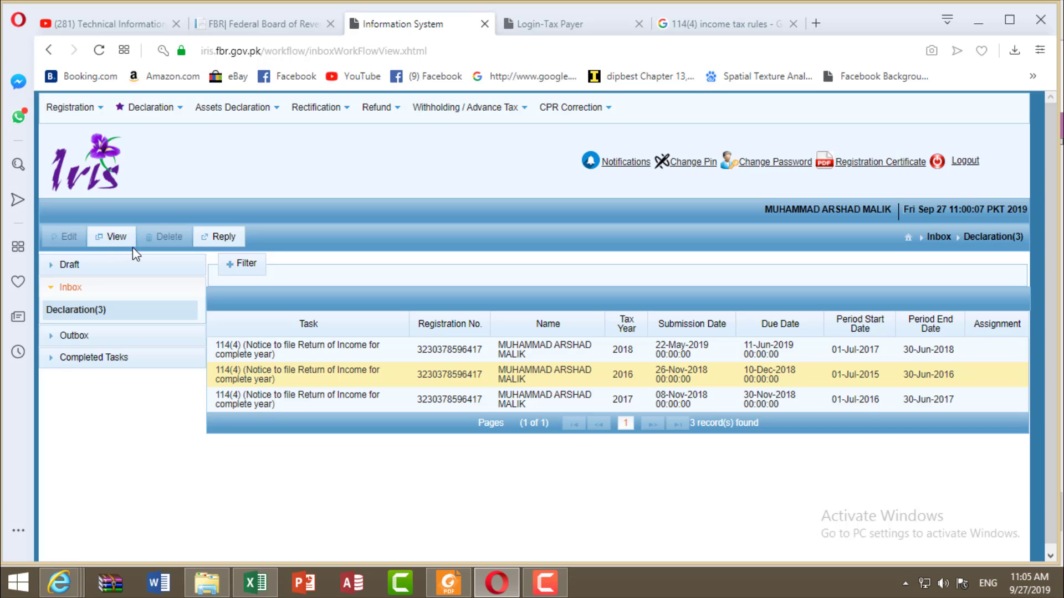
left_click(223, 239)
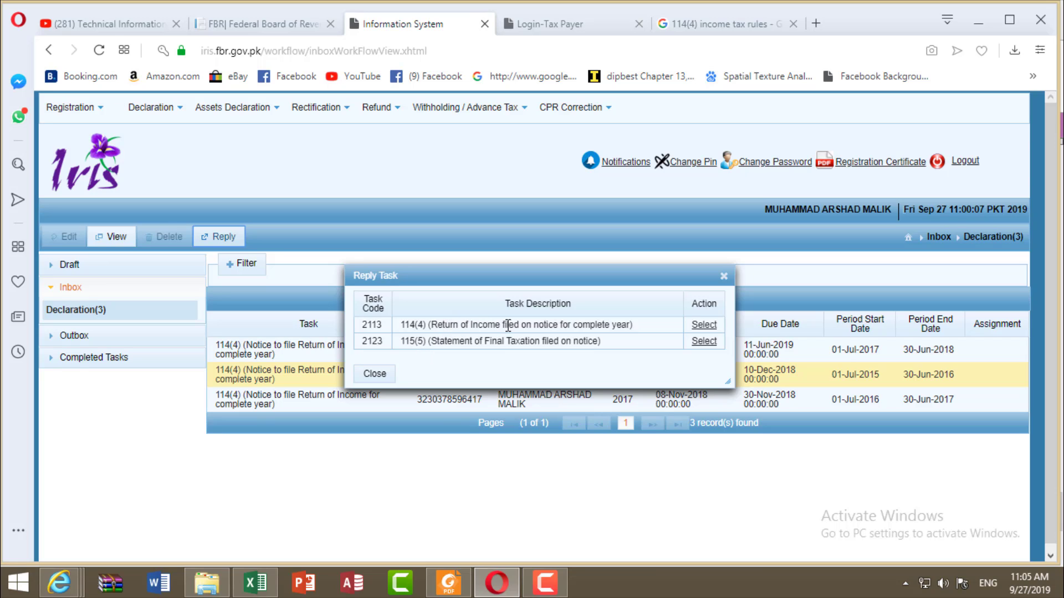
left_click(703, 326)
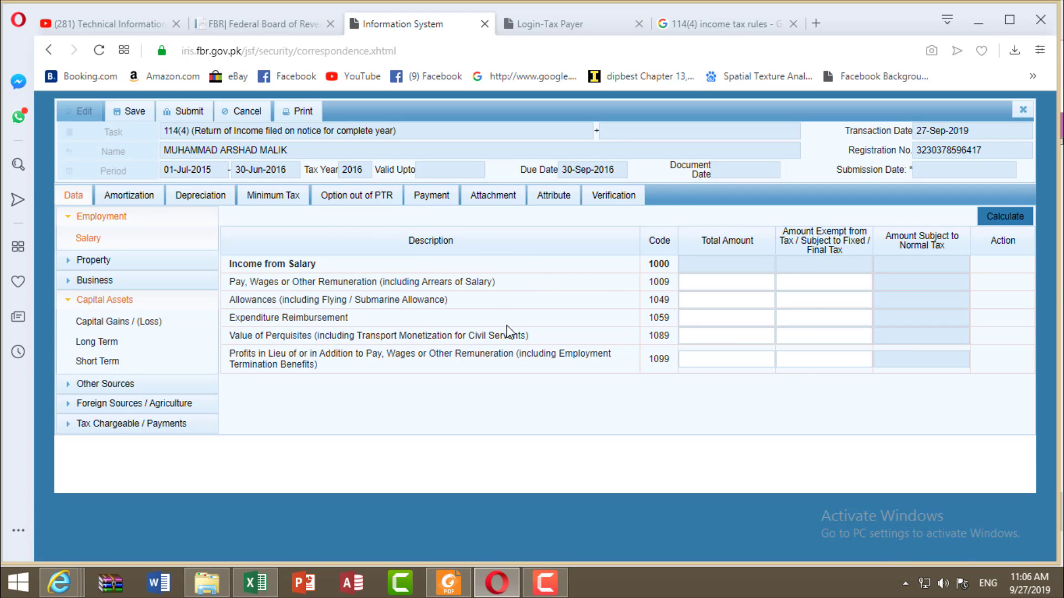
Step: Review the Salary, Property, Business and Foreign Sources income sections, then open Tax Chargeable / Payments
double_click(352, 170)
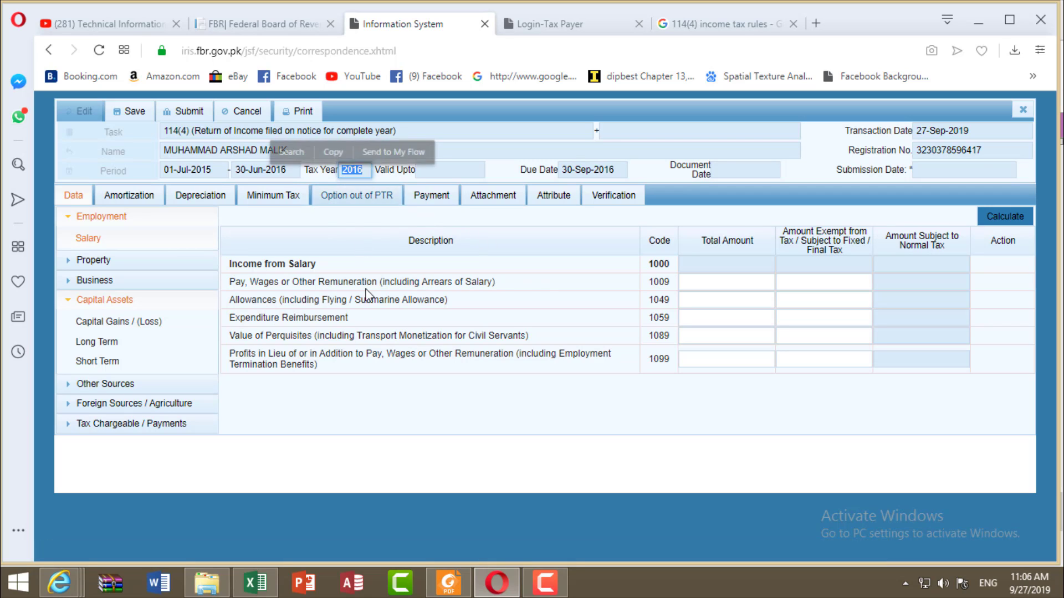
left_click(376, 415)
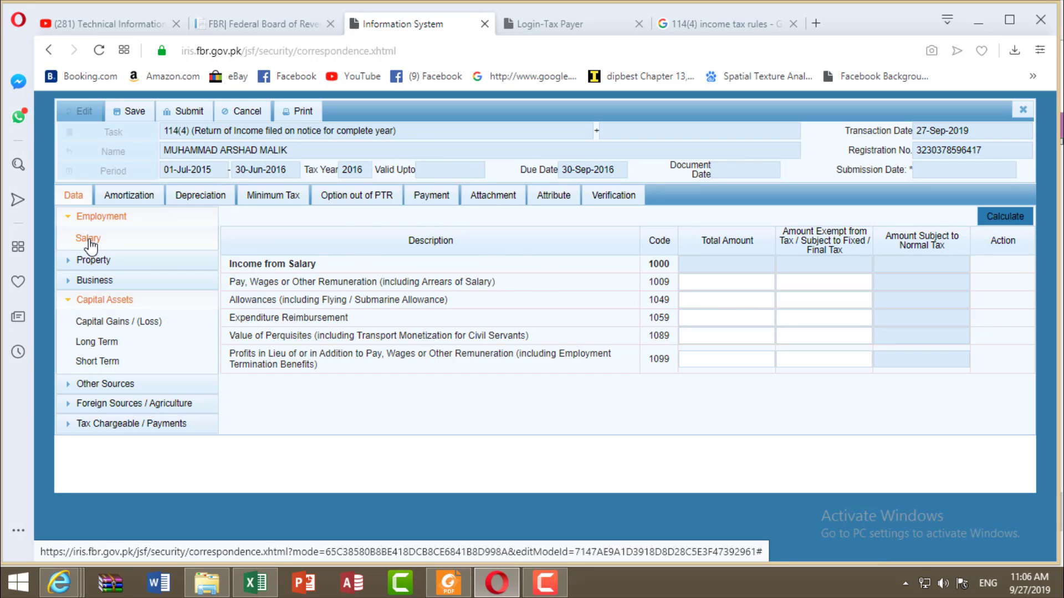
left_click(699, 282)
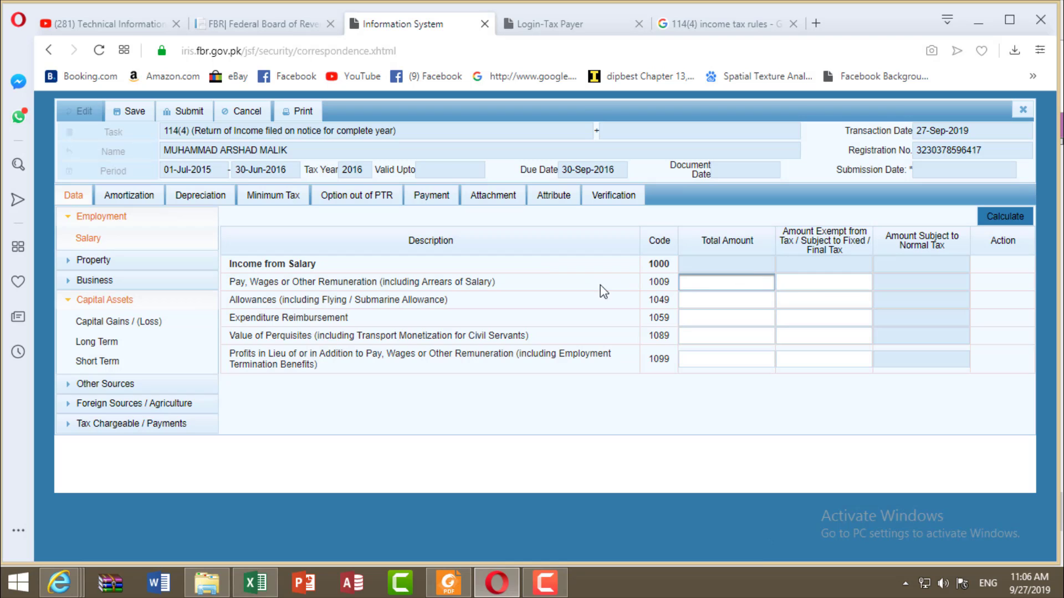
left_click(71, 264)
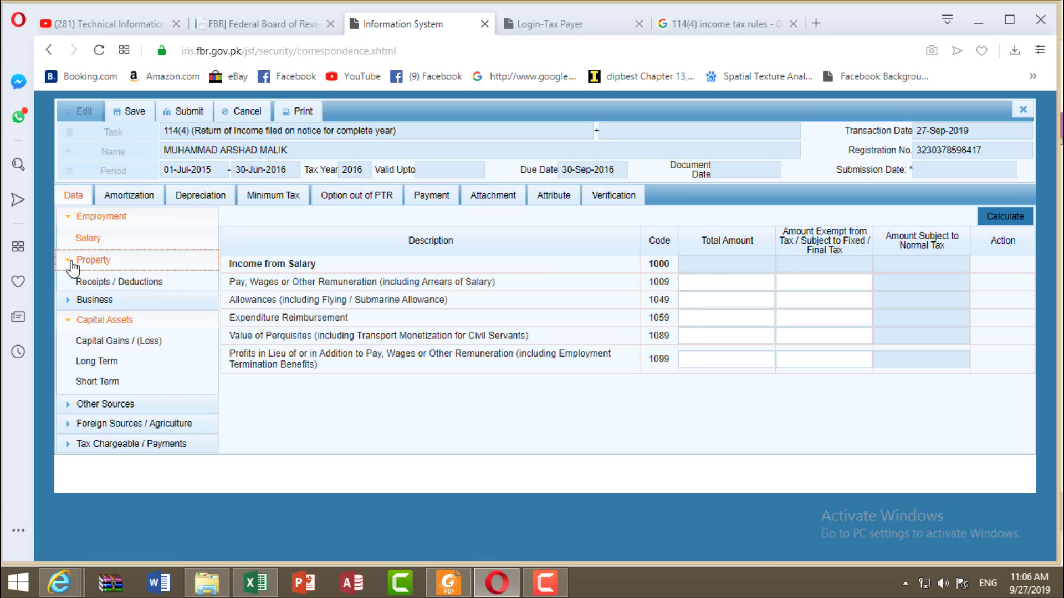
left_click(71, 305)
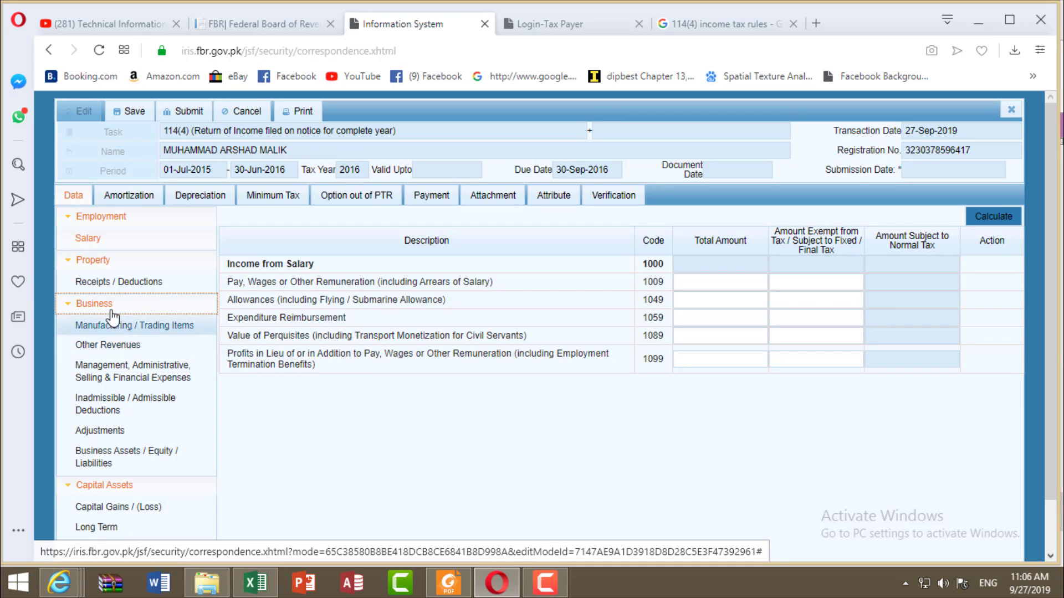
left_click(68, 260)
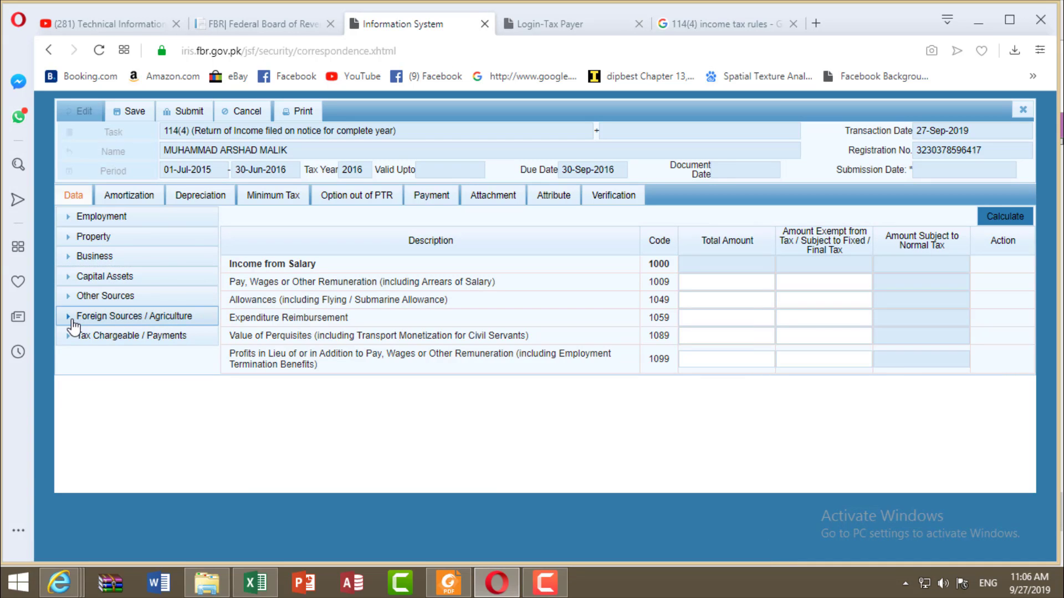
left_click(76, 316)
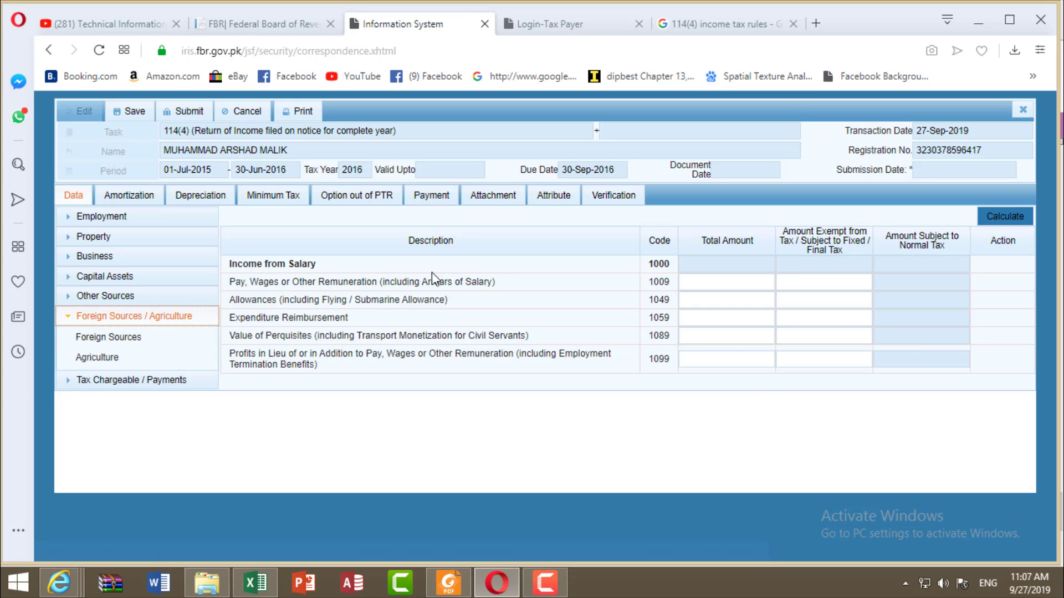
left_click(79, 316)
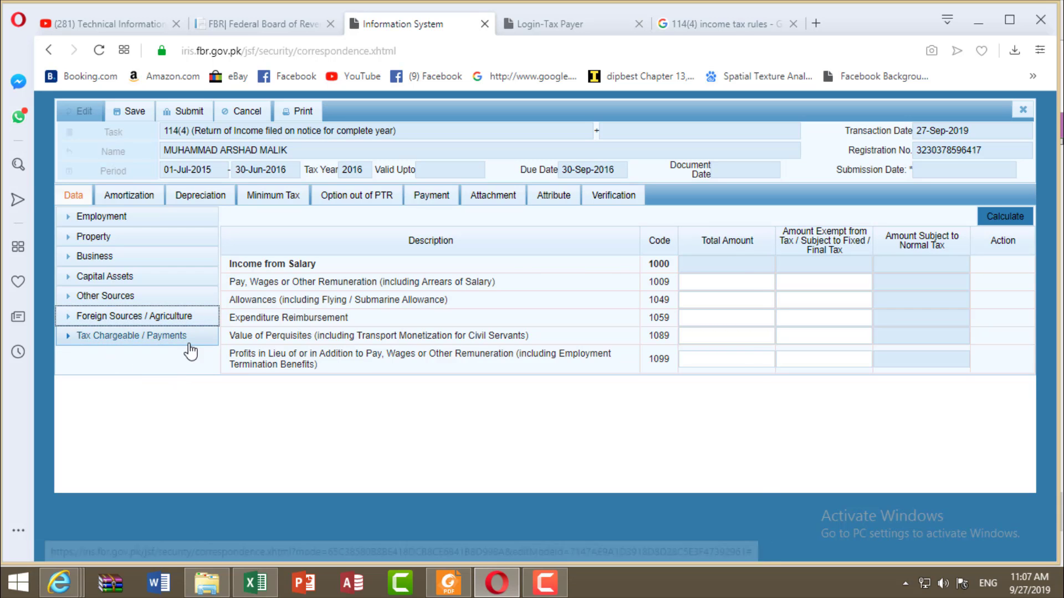
left_click(84, 336)
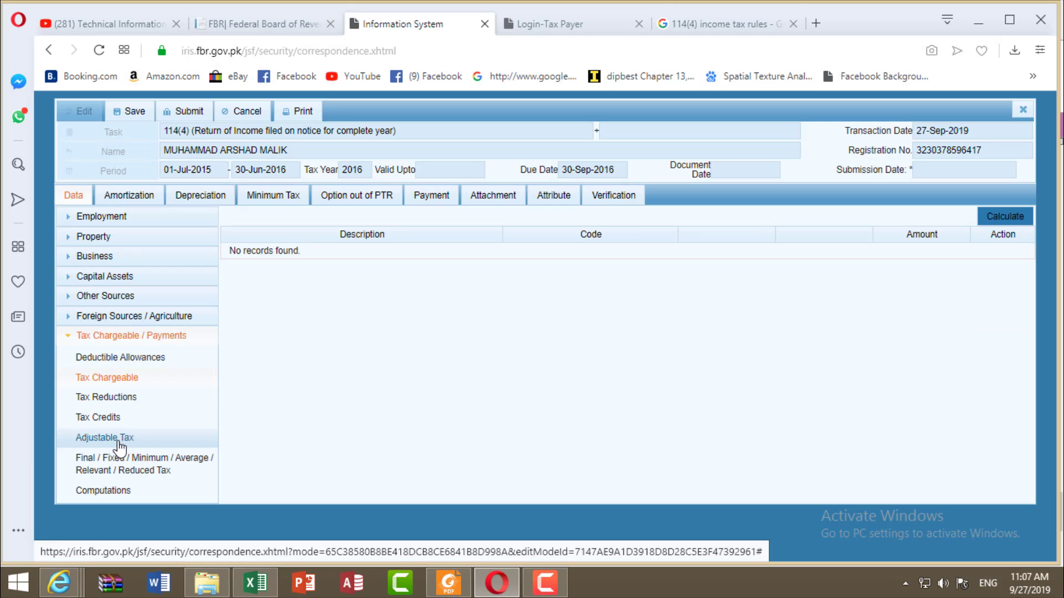
Step: Review the u/s 149 Federal, Provincial and Corporate salary rows under Adjustable Tax, then show Computations
left_click(119, 442)
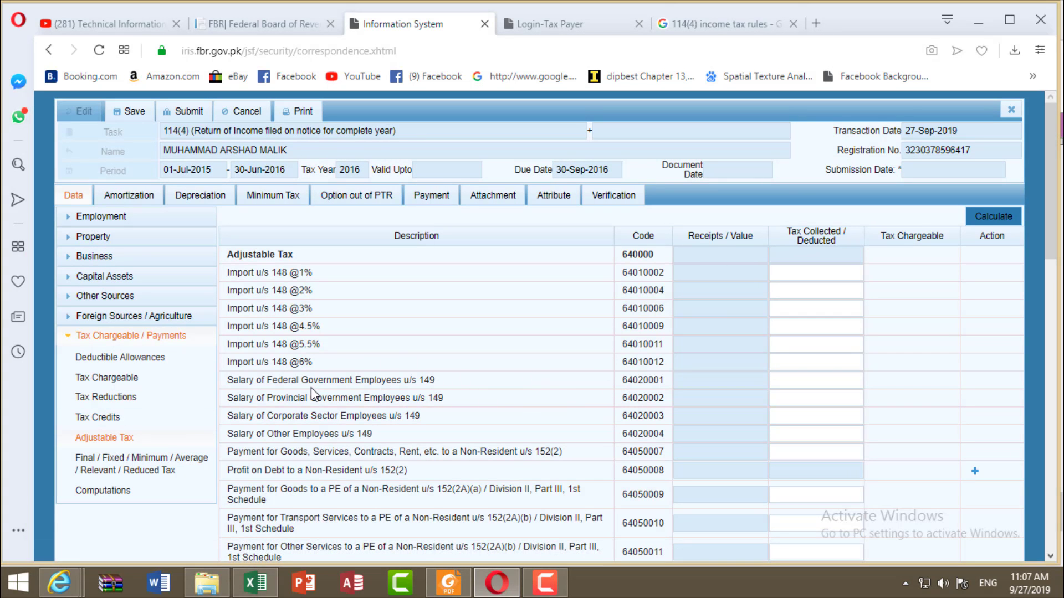
left_click_drag(441, 380, 361, 380)
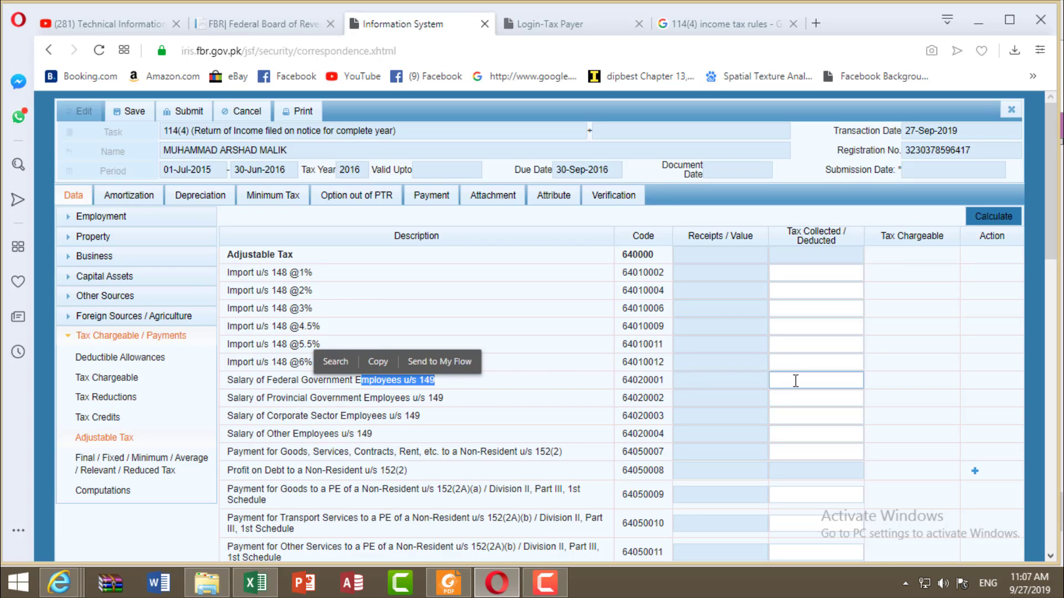
left_click_drag(442, 398, 370, 398)
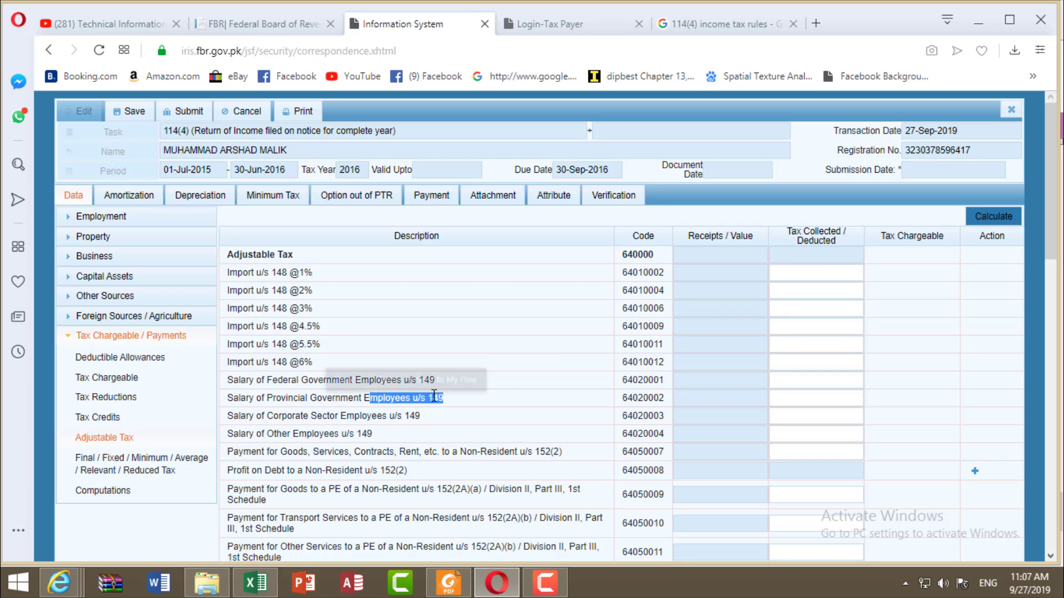
left_click(791, 400)
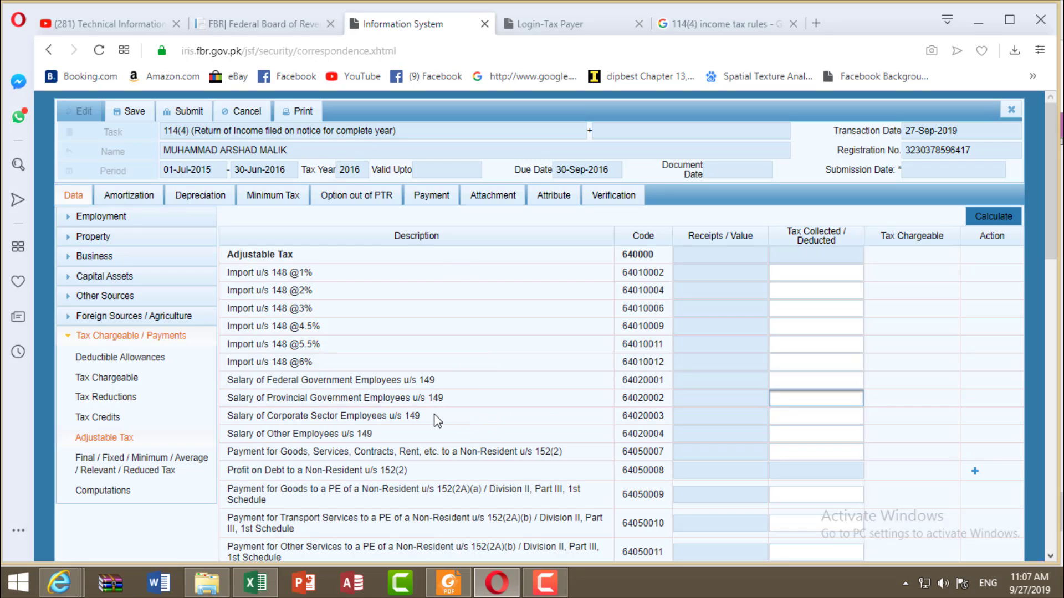
left_click_drag(455, 426, 233, 417)
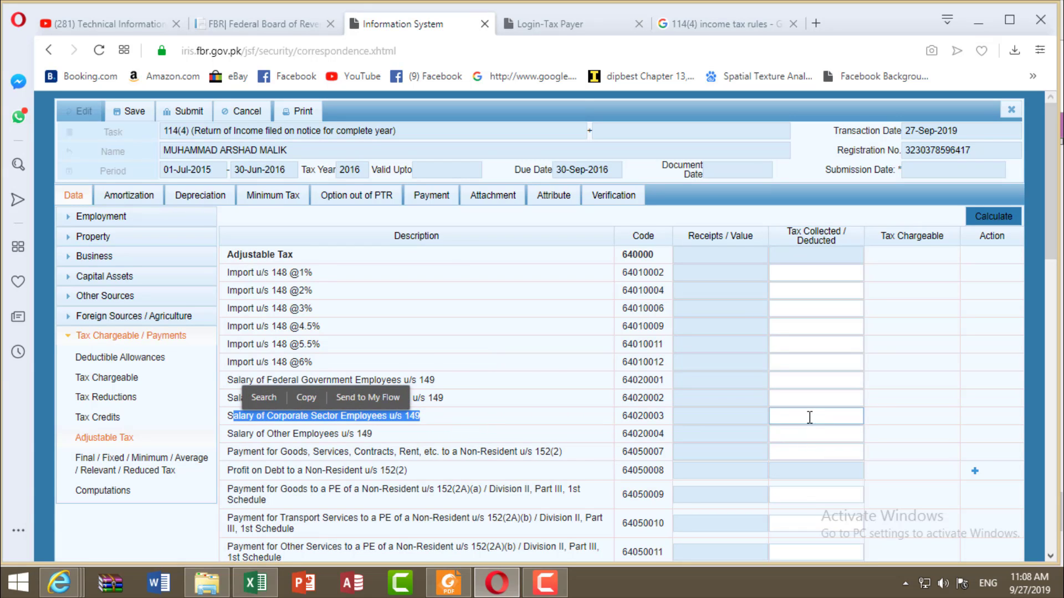
left_click(810, 417)
scroll(810, 418, "down", 1)
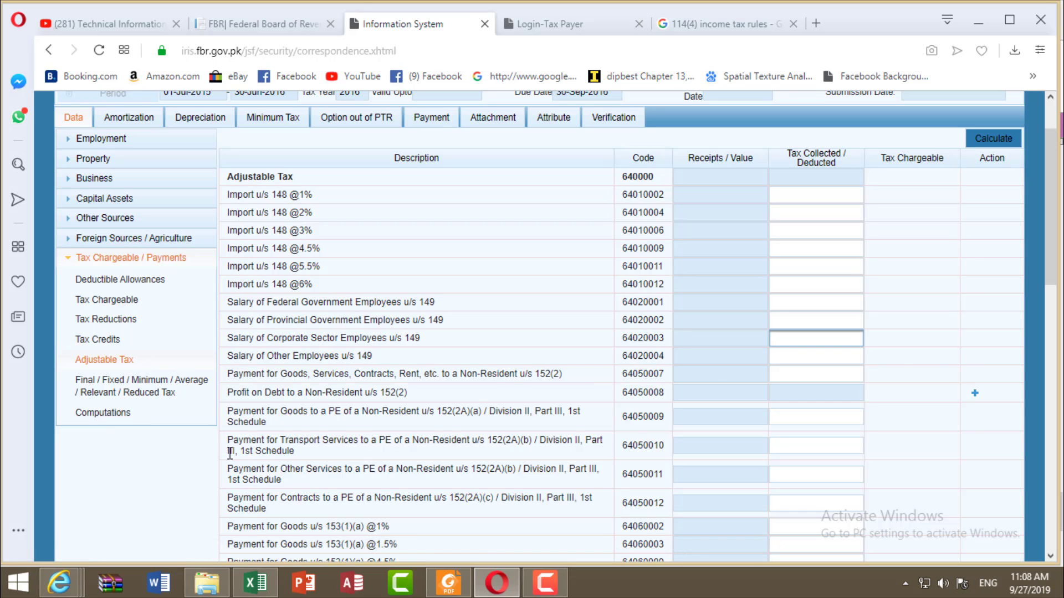
left_click(113, 414)
scroll(807, 441, "up", 5)
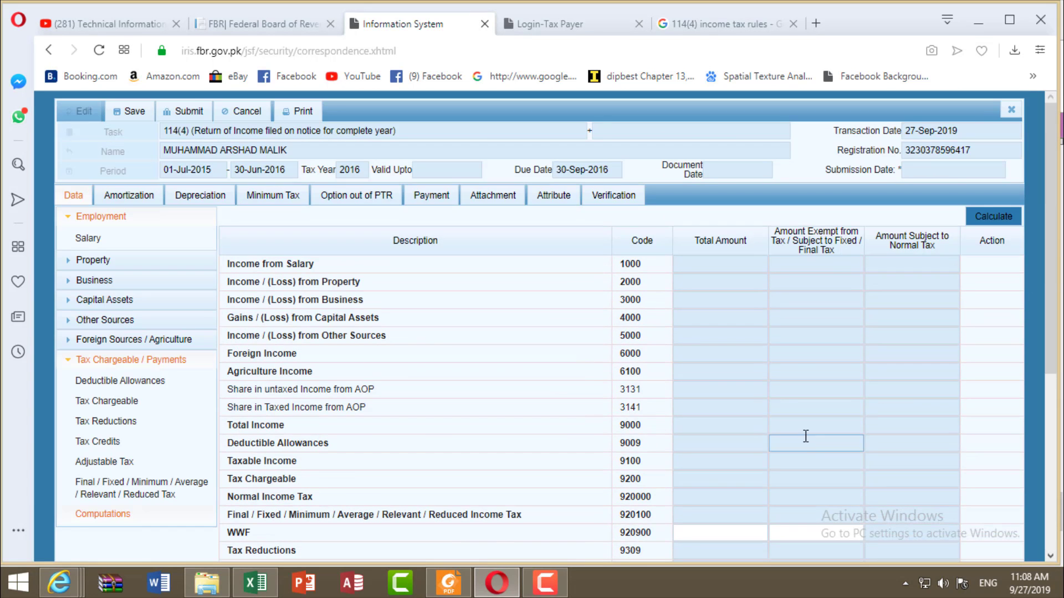
scroll(780, 349, "down", 3)
scroll(781, 349, "down", 3)
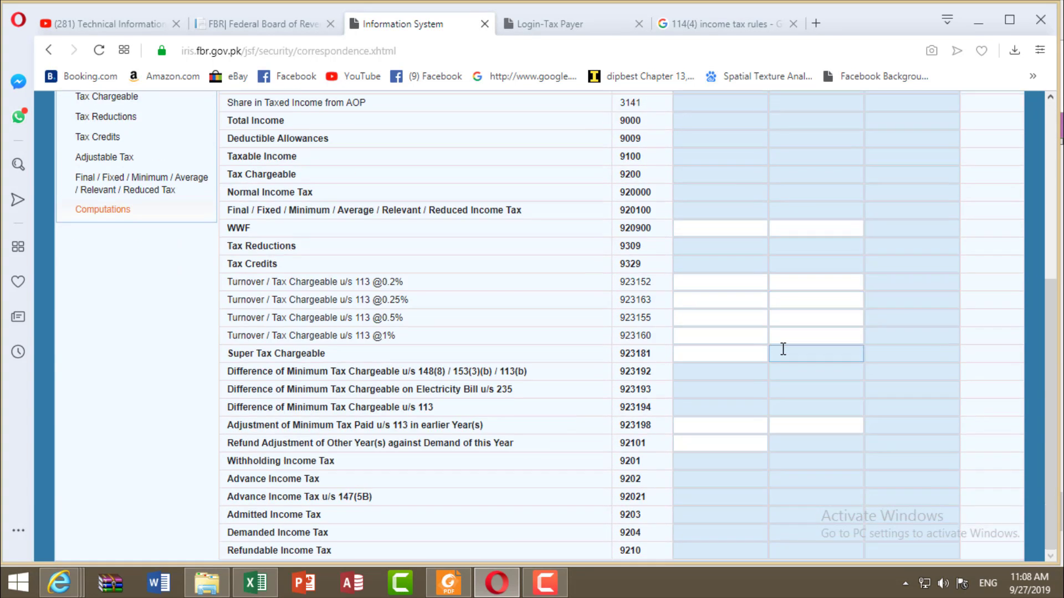
scroll(781, 349, "up", 8)
scroll(784, 349, "down", 3)
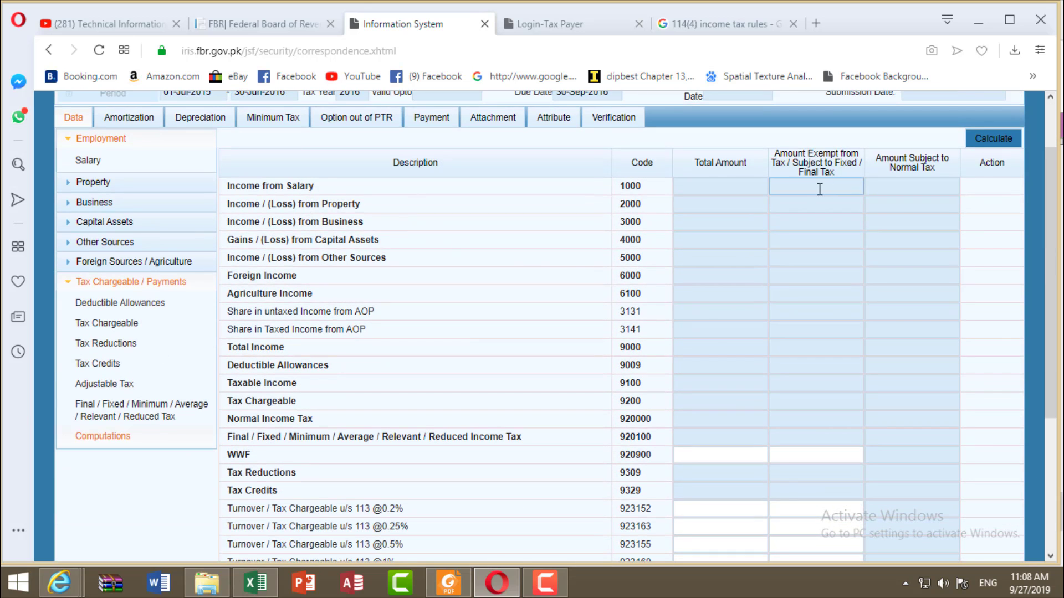
scroll(447, 306, "down", 1)
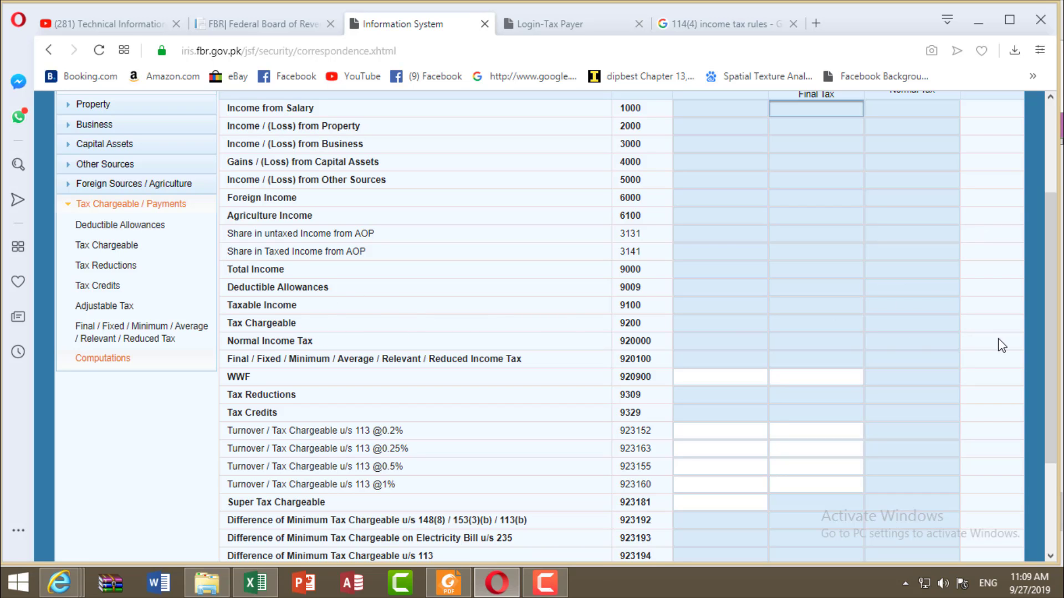
left_click(941, 324)
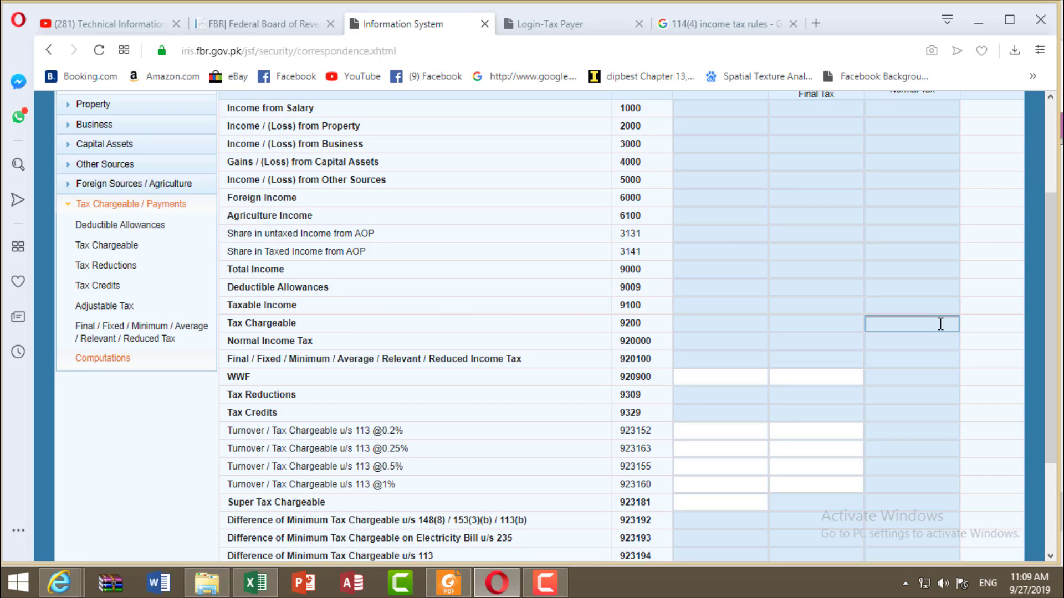
scroll(772, 475, "down", 3)
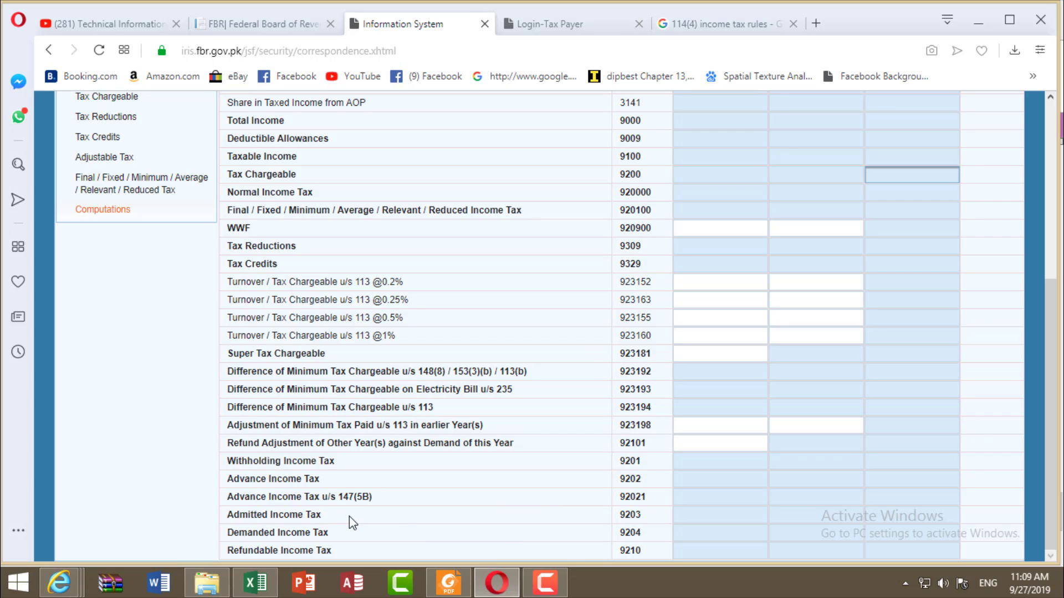
double_click(632, 515)
left_click(796, 518)
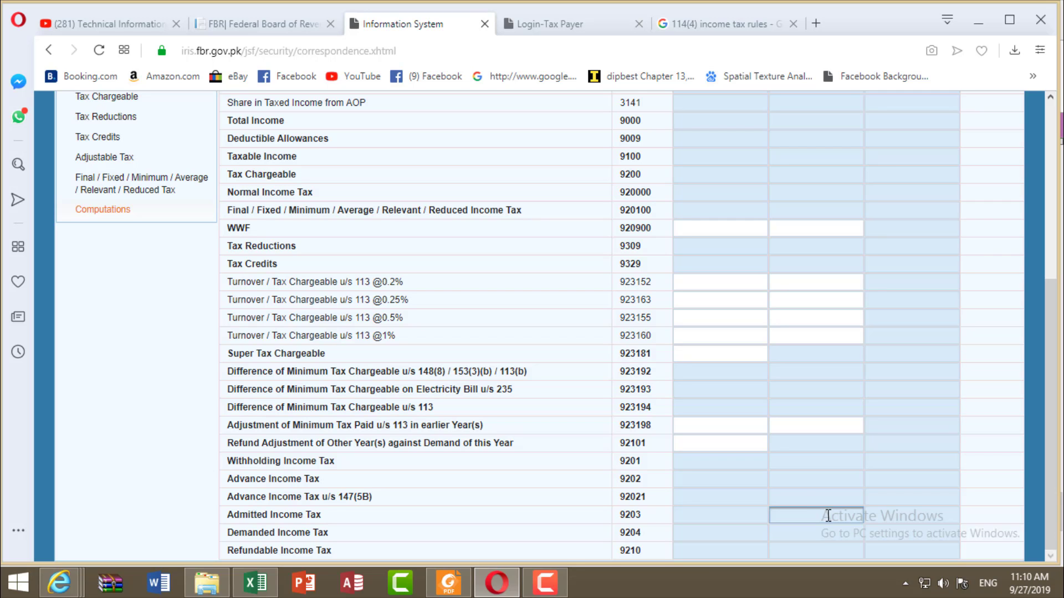
scroll(133, 210, "up", 2)
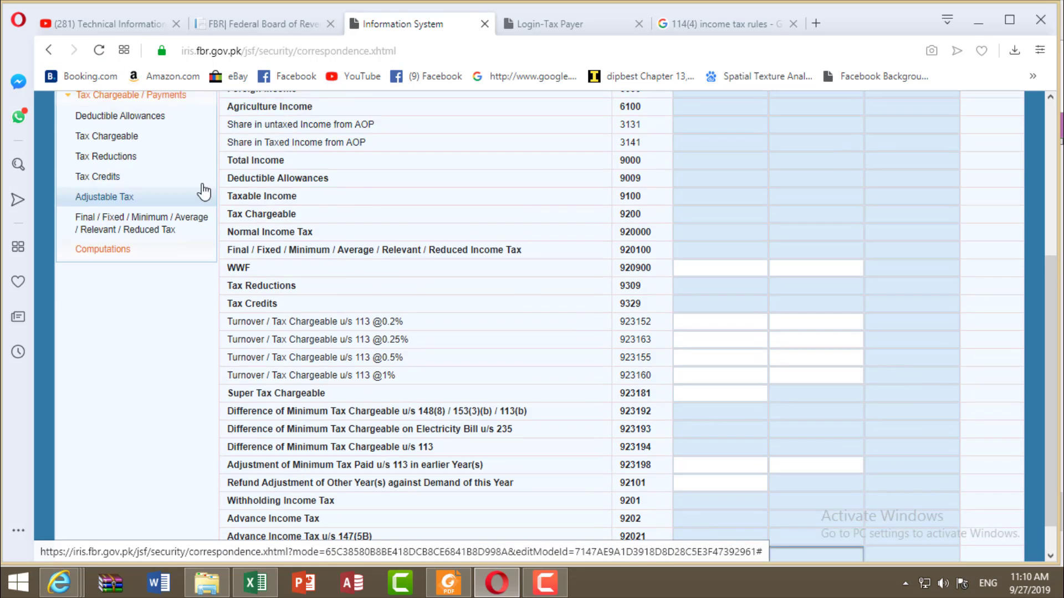
scroll(828, 510, "down", 2)
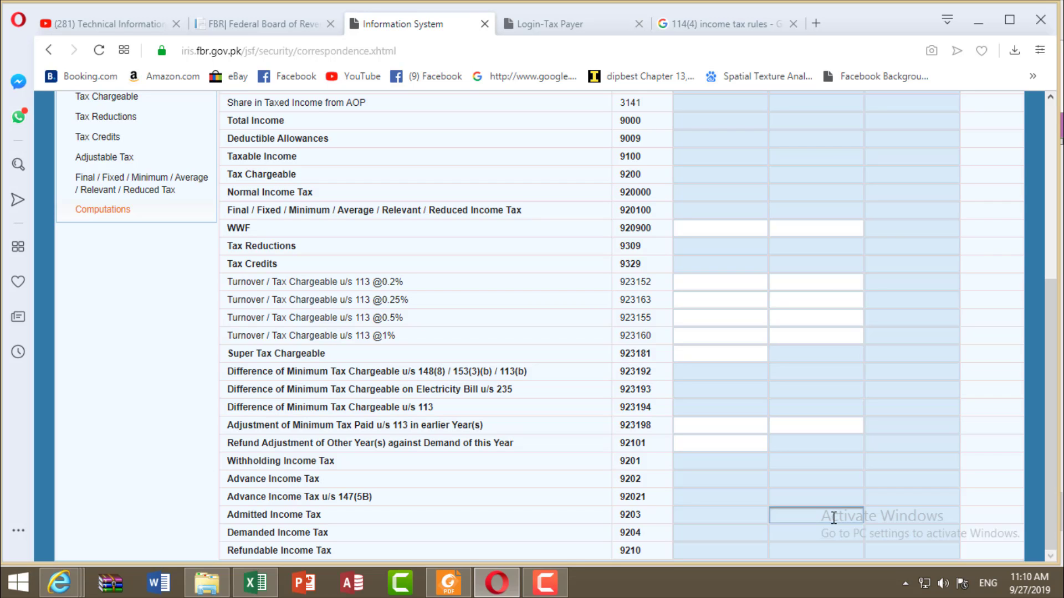
scroll(832, 517, "up", 5)
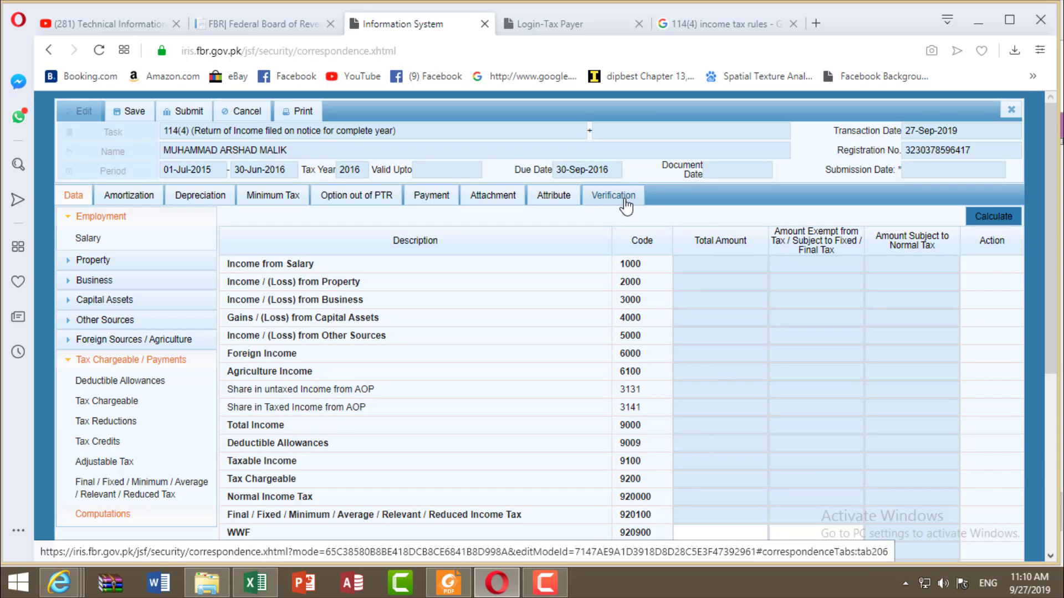
left_click(613, 197)
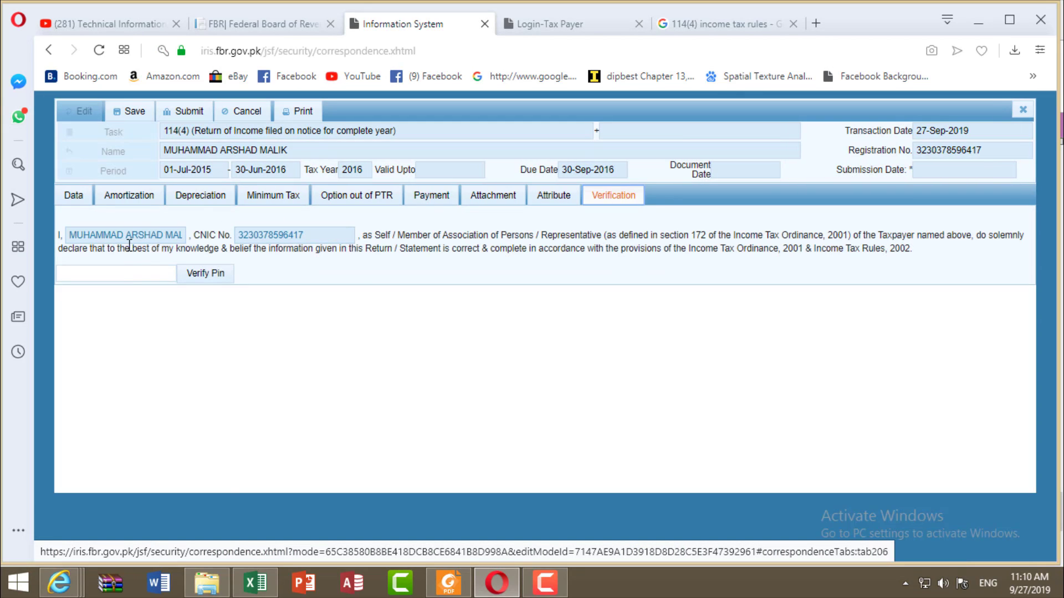
left_click(131, 275)
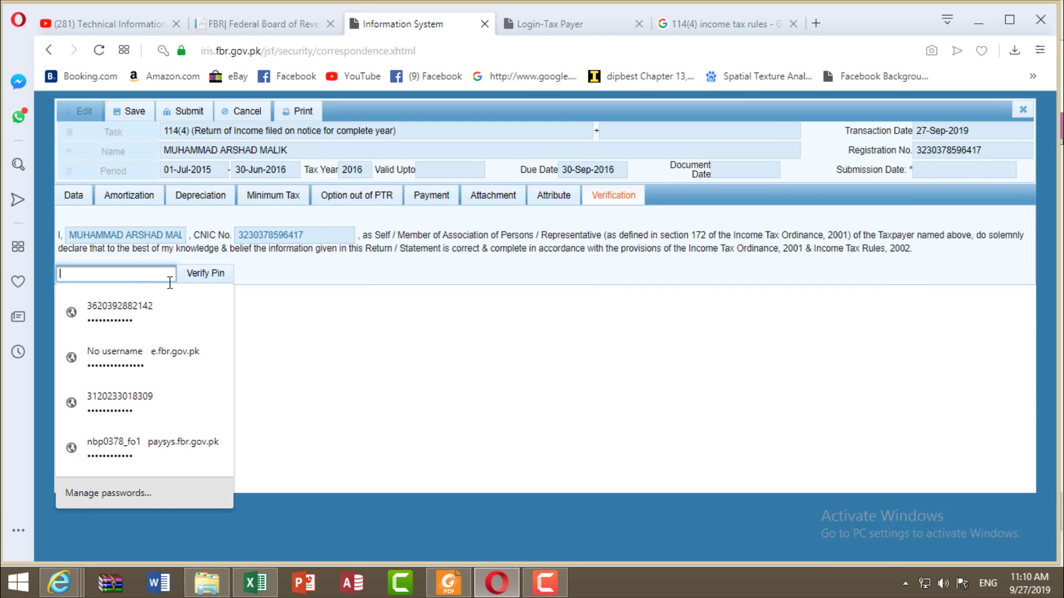
left_click(292, 329)
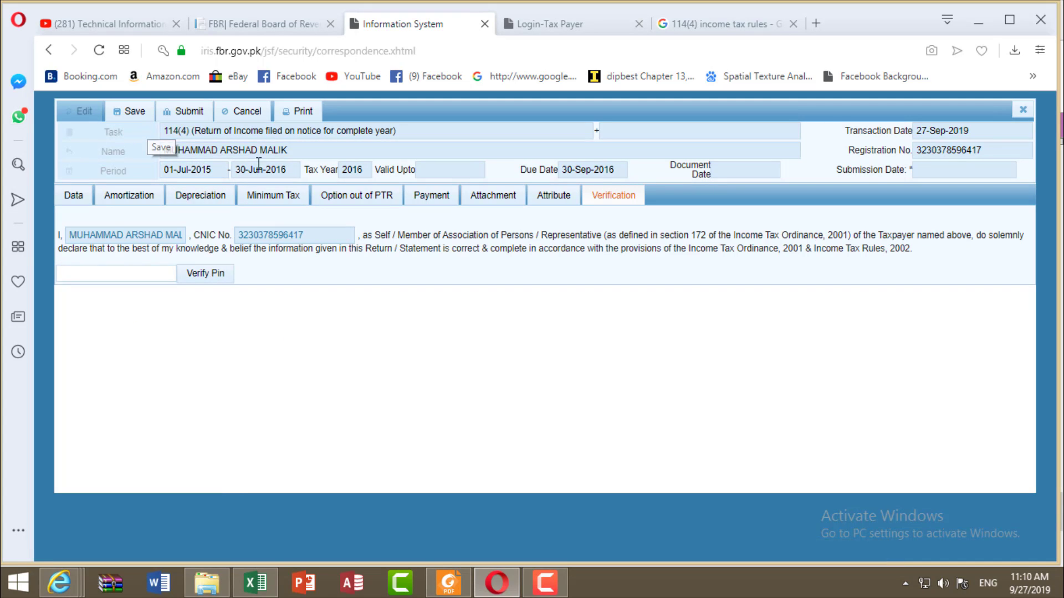
left_click(198, 116)
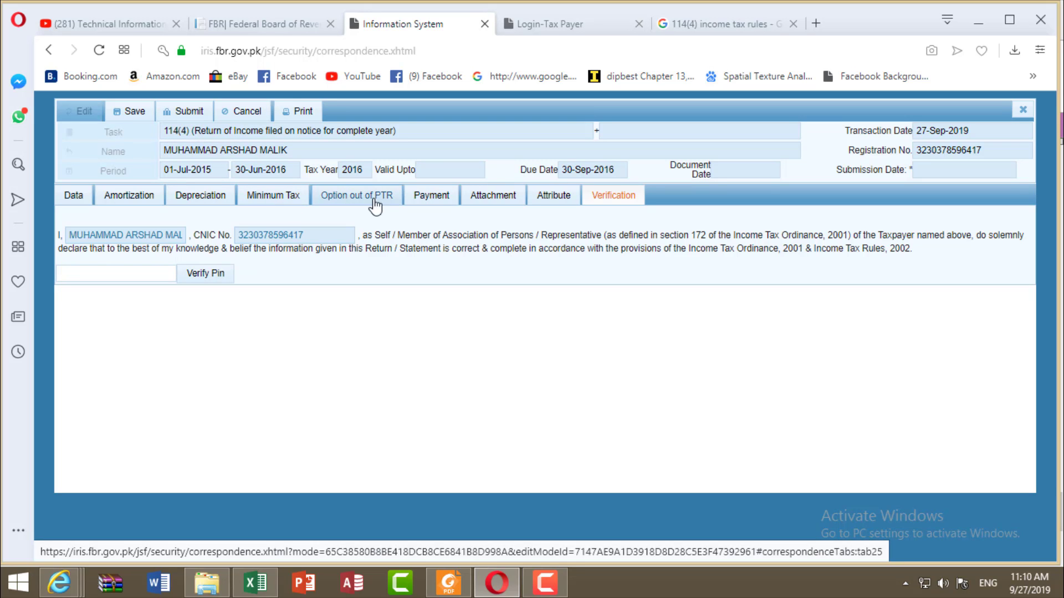
scroll(238, 338, "down", 7)
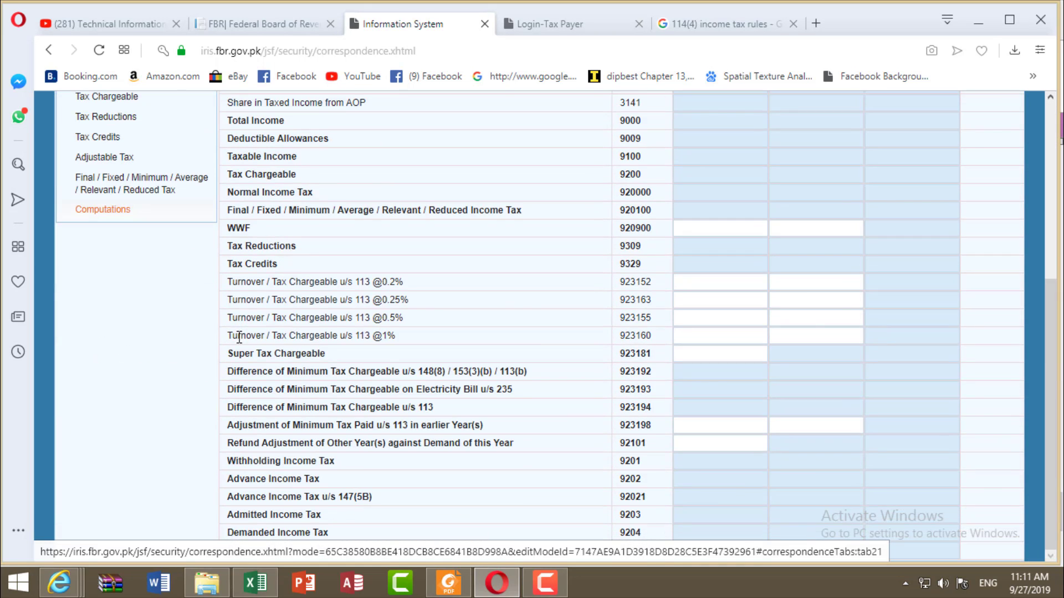
scroll(238, 336, "up", 6)
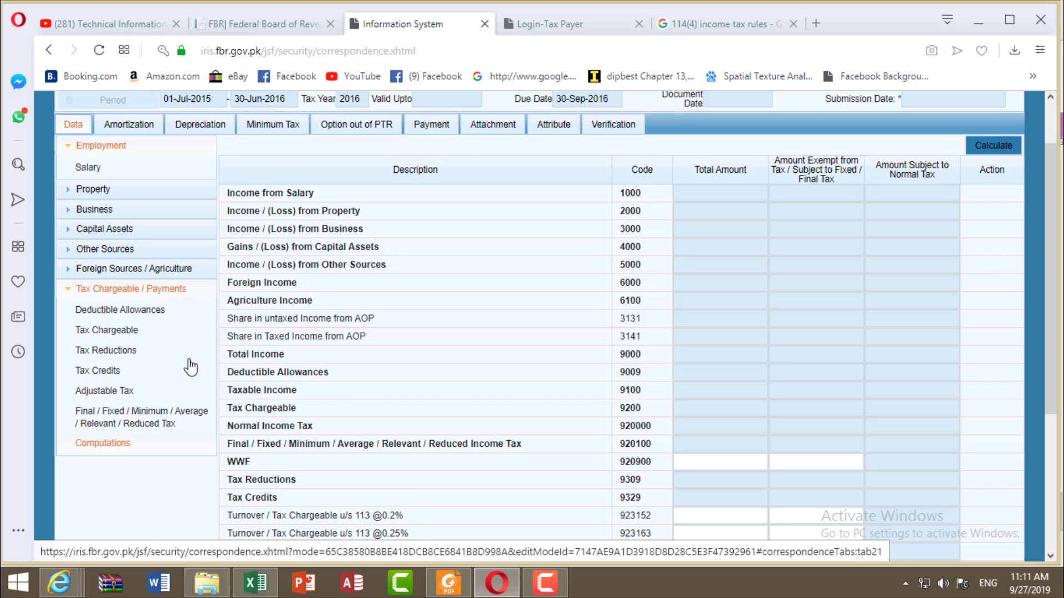
left_click_drag(86, 459, 138, 481)
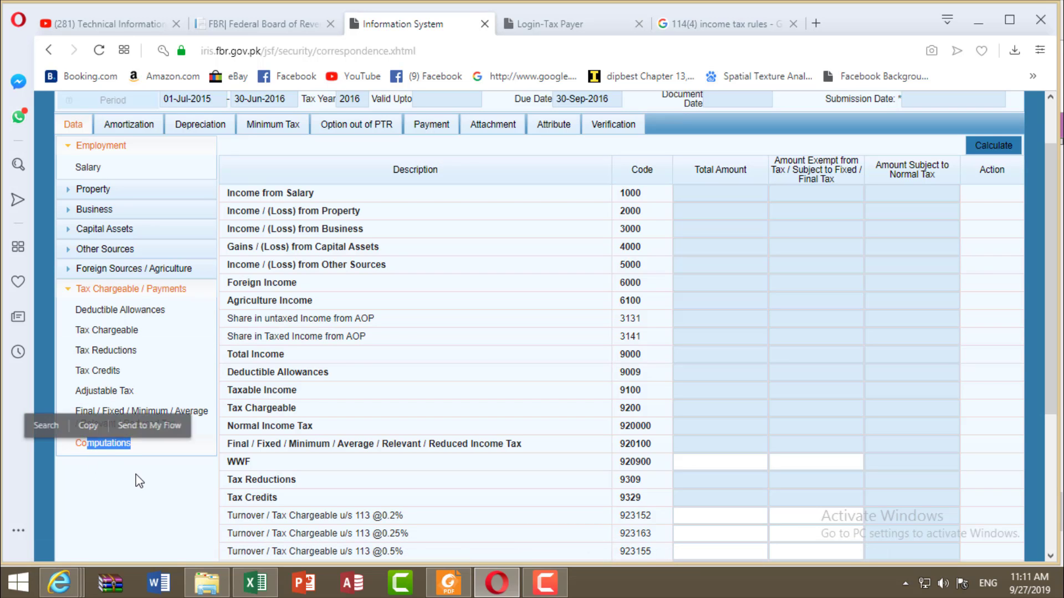
left_click(135, 488)
scroll(140, 482, "down", 3)
scroll(140, 482, "up", 5)
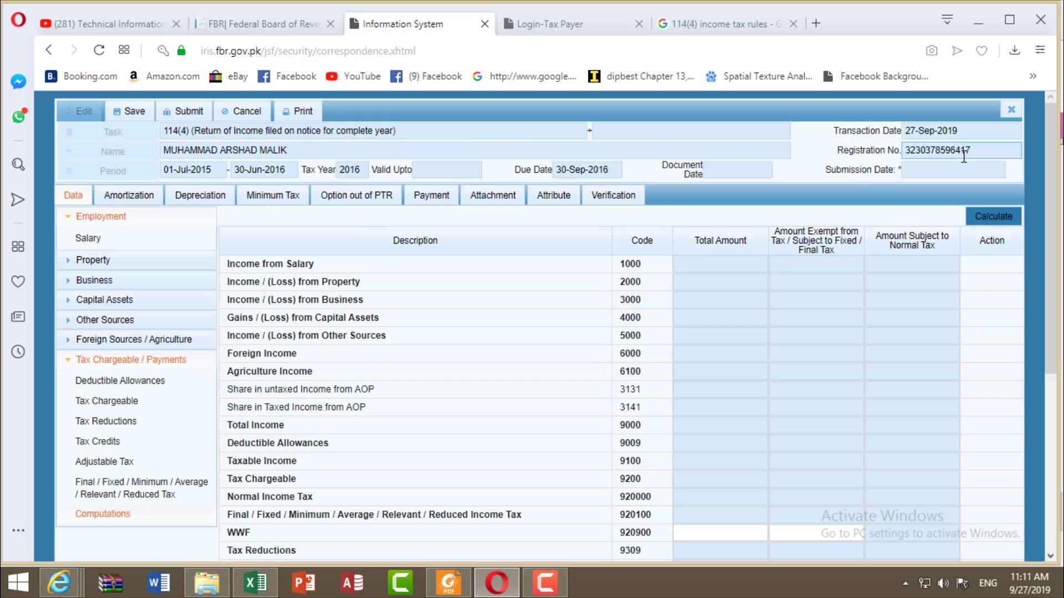
Step: Save the 2016 return as a draft, select it under Draft > Declaration, and open the Declaration menu
left_click(130, 111)
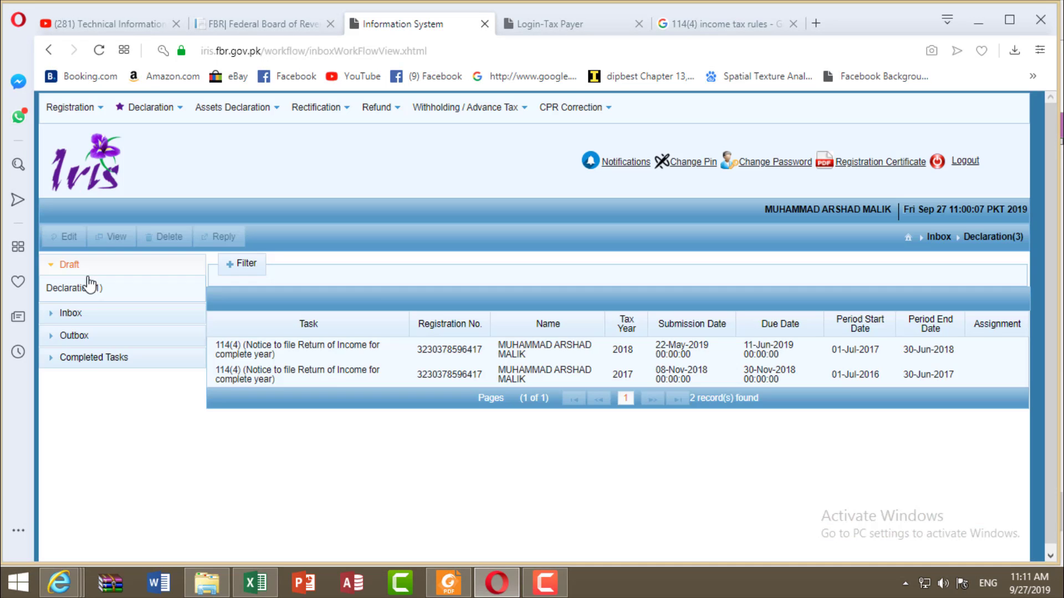
left_click(92, 289)
left_click(375, 360)
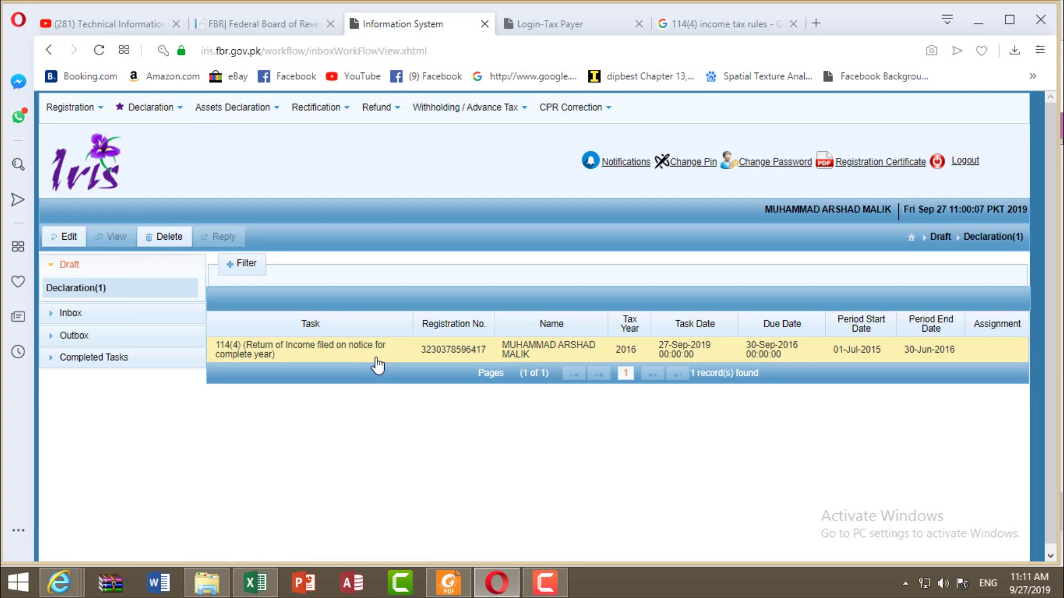
left_click(179, 112)
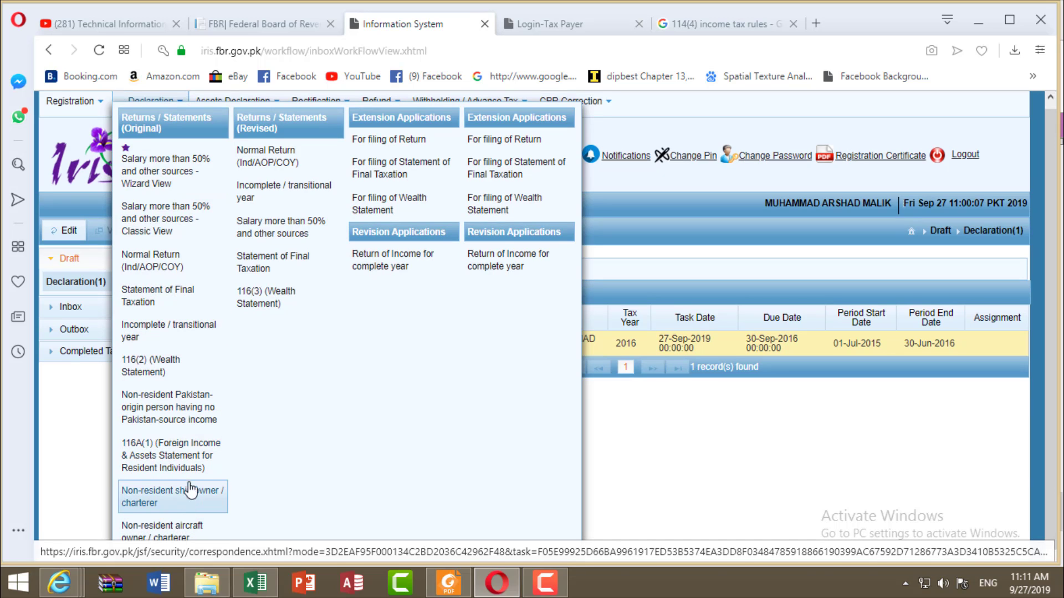
Step: Start a new 116(2) wealth statement for the period 01-Jul-2015 to 30-Jun-2016
left_click(183, 377)
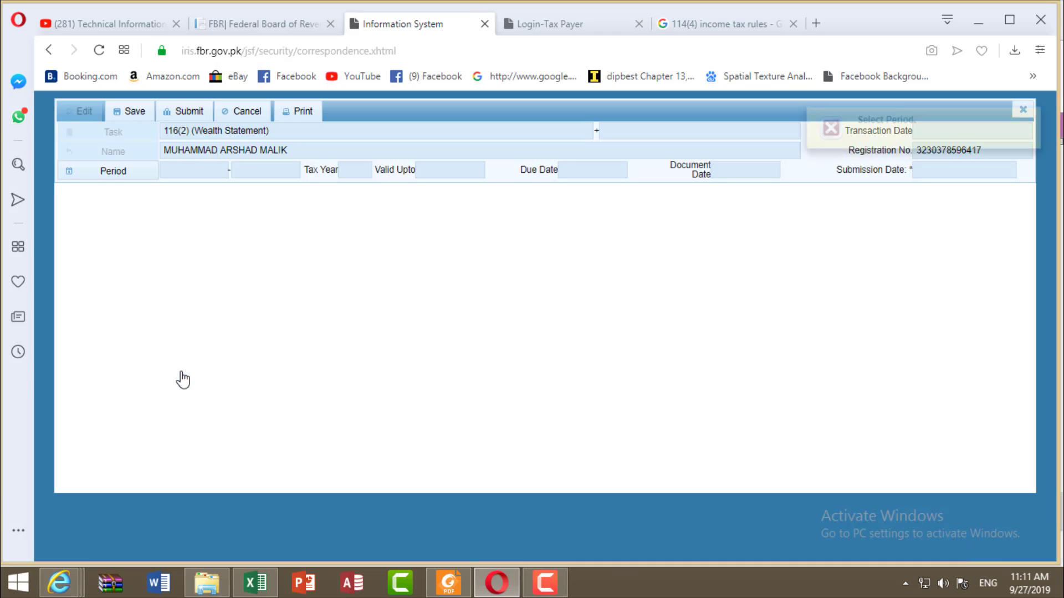
left_click(133, 175)
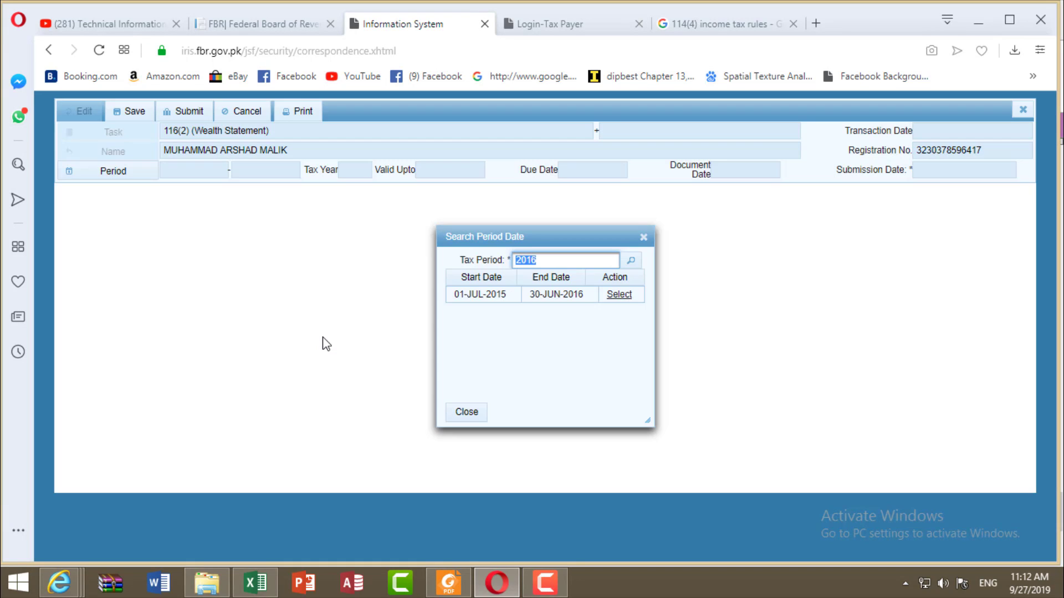
left_click(620, 295)
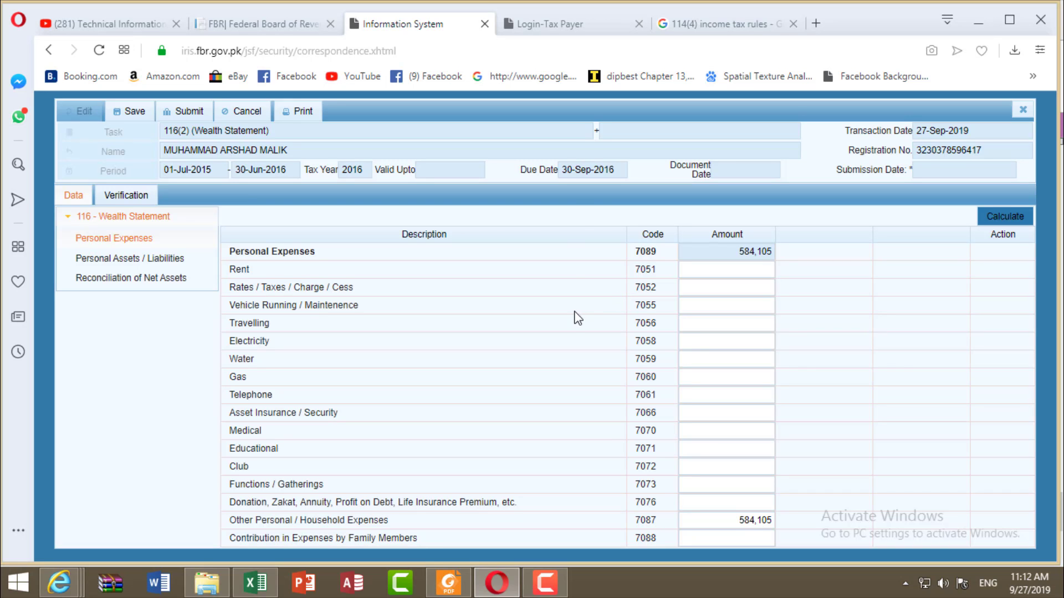
left_click(741, 271)
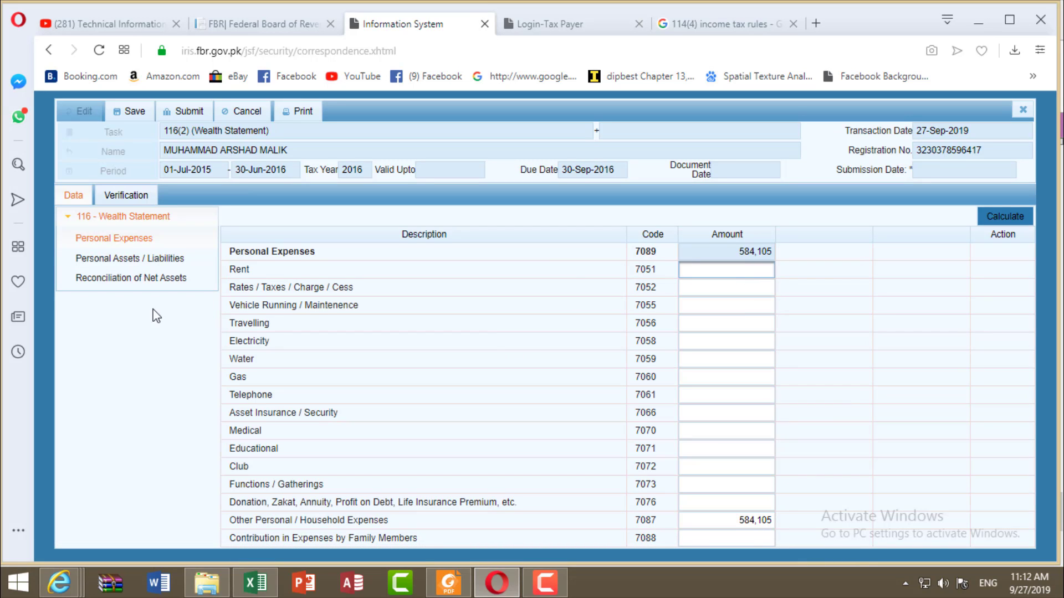
Step: Look over the Personal Assets / Liabilities section, then the Reconciliation of Net Assets section
left_click(155, 270)
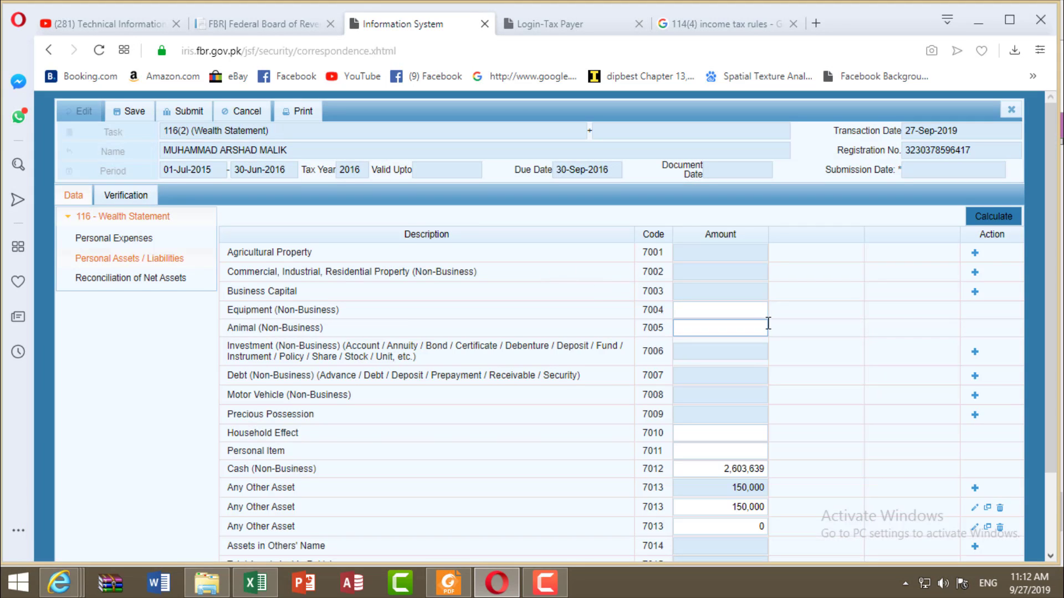
scroll(759, 327, "down", 2)
scroll(740, 383, "up", 2)
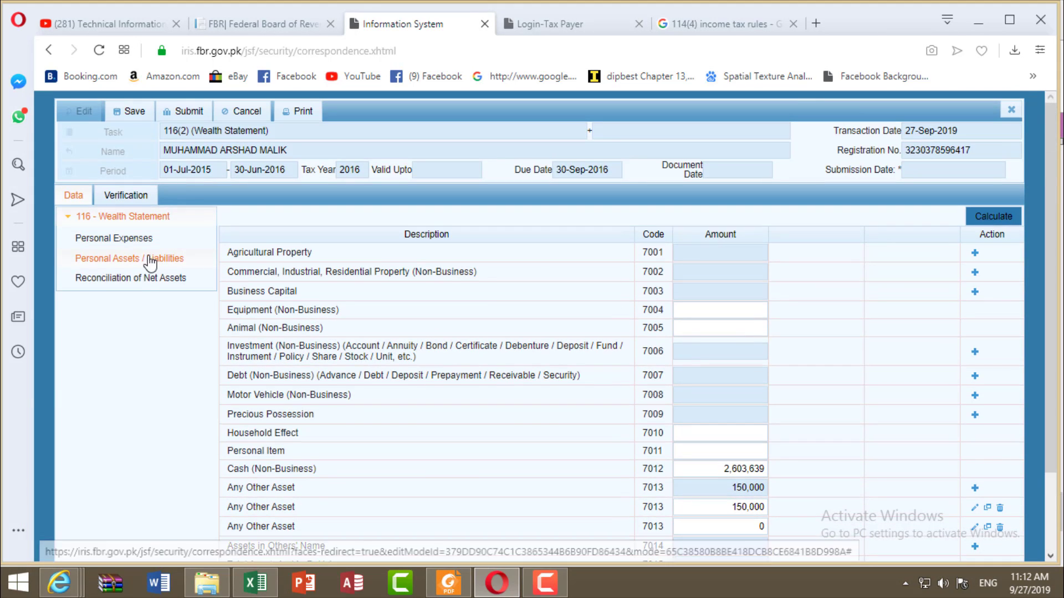
left_click(143, 283)
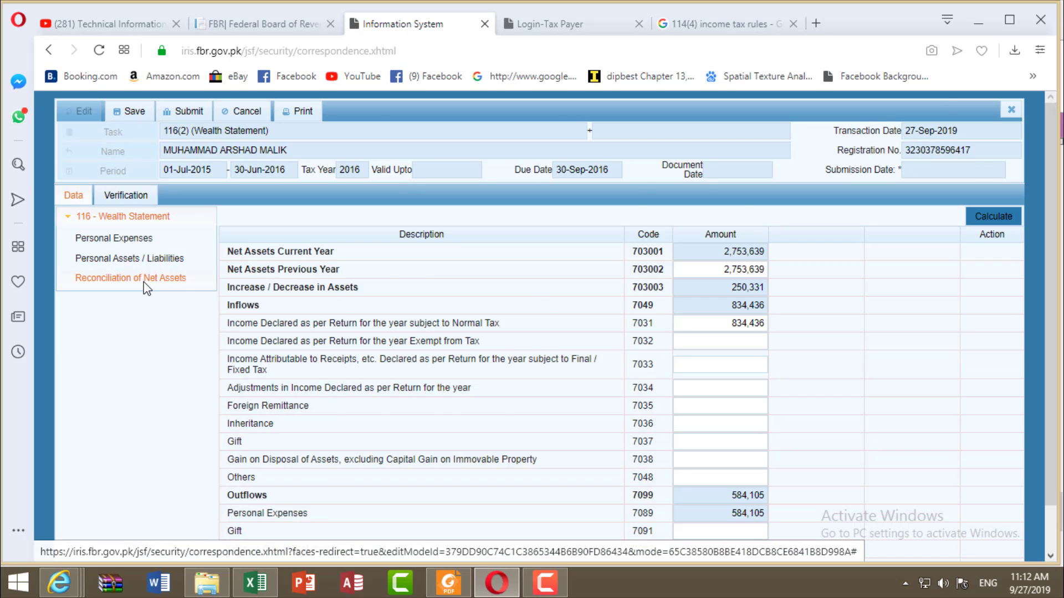
scroll(246, 222, "down", 1)
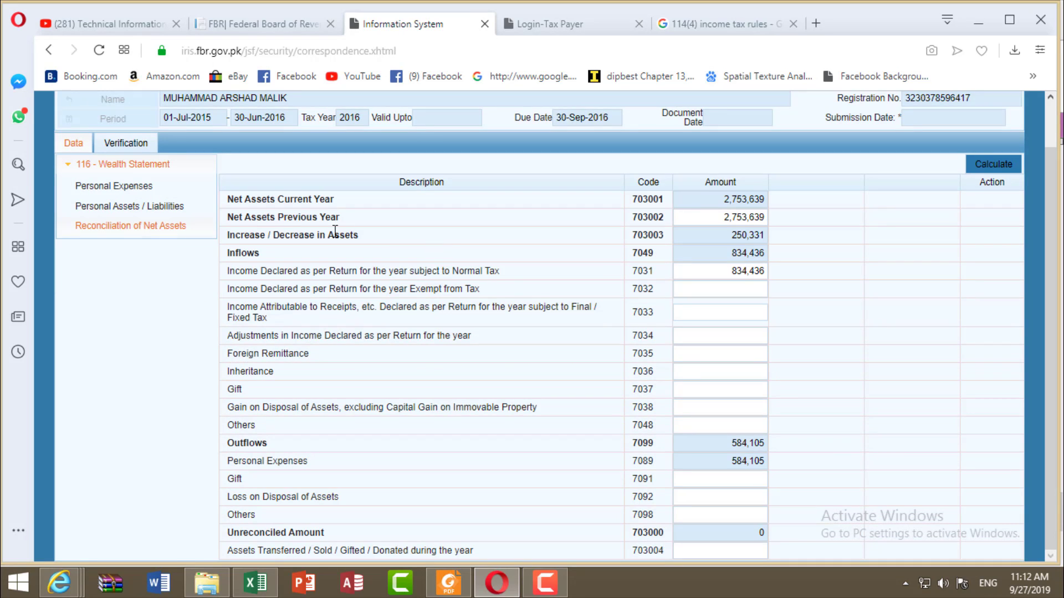
Step: Check the previous-year net assets and 834,436 declared under code 7031, leaving 0 unreconciled
left_click_drag(723, 217, 762, 217)
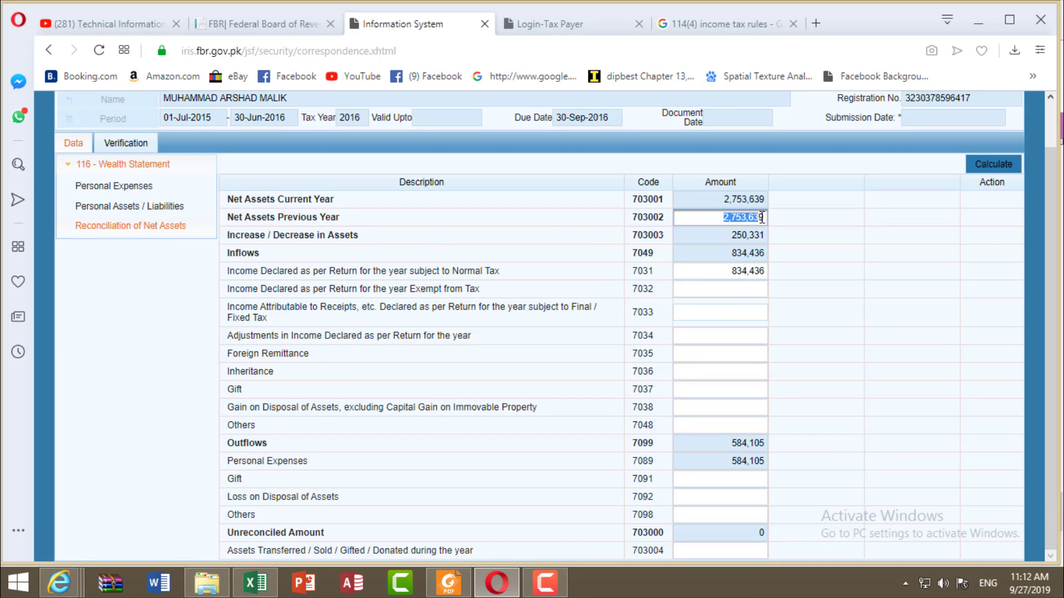
left_click(730, 270)
left_click_drag(731, 270, 767, 270)
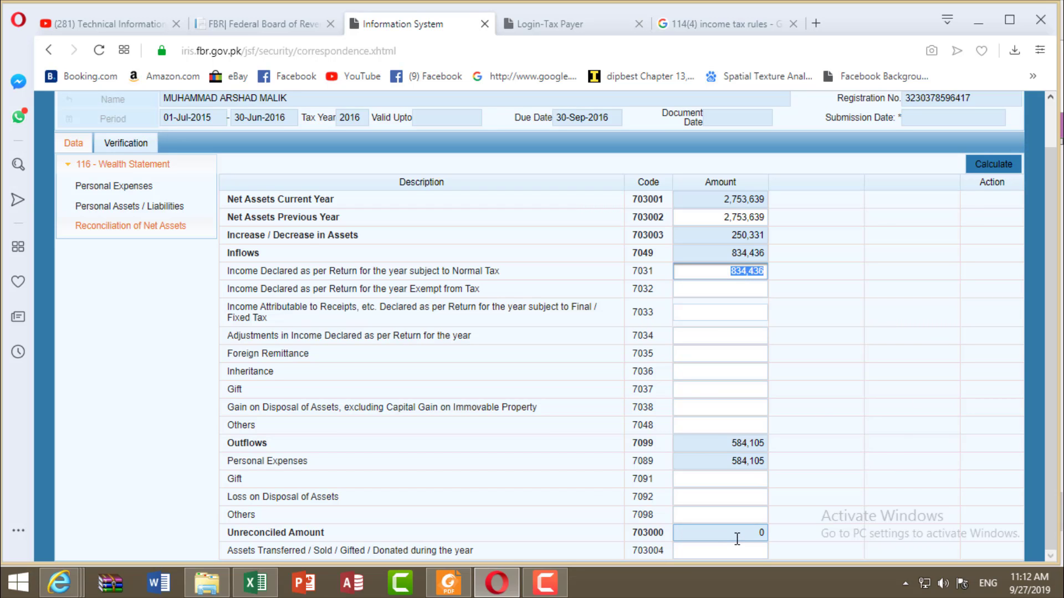
left_click(408, 532)
key("ctrl+a")
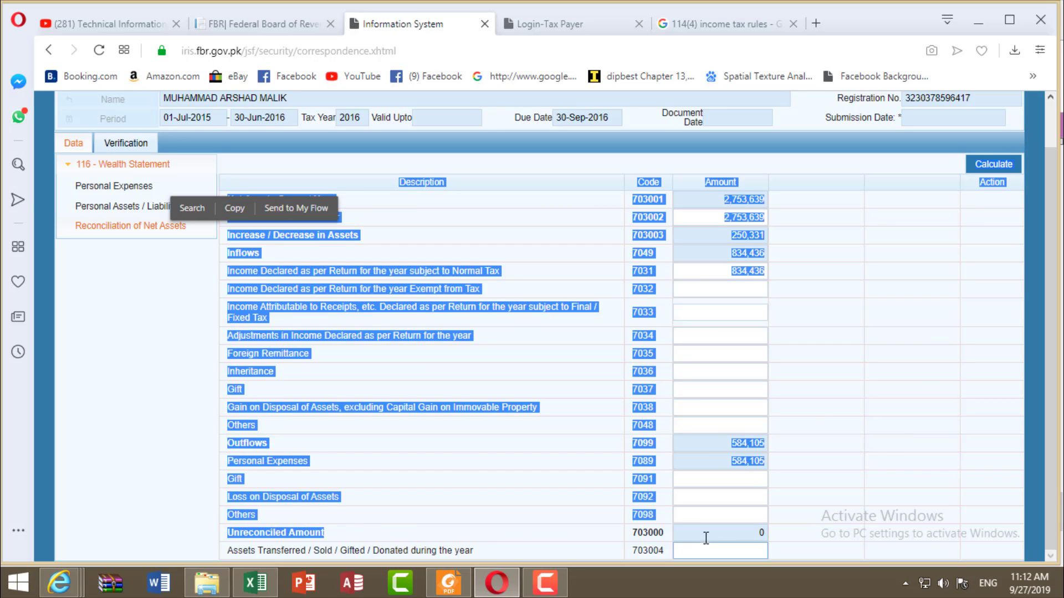
left_click(460, 522)
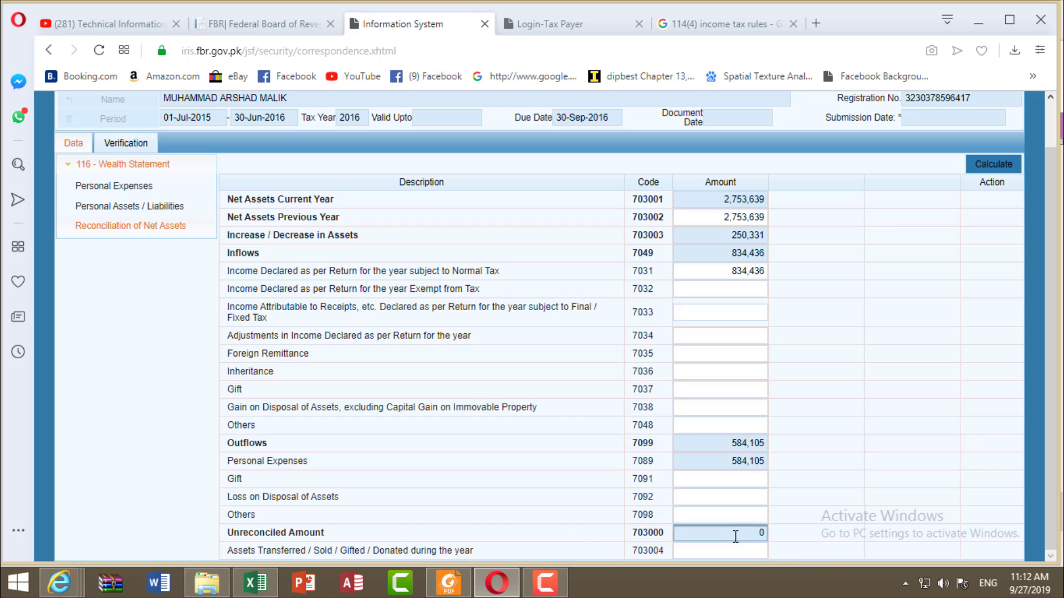
left_click(914, 507)
scroll(683, 265, "up", 2)
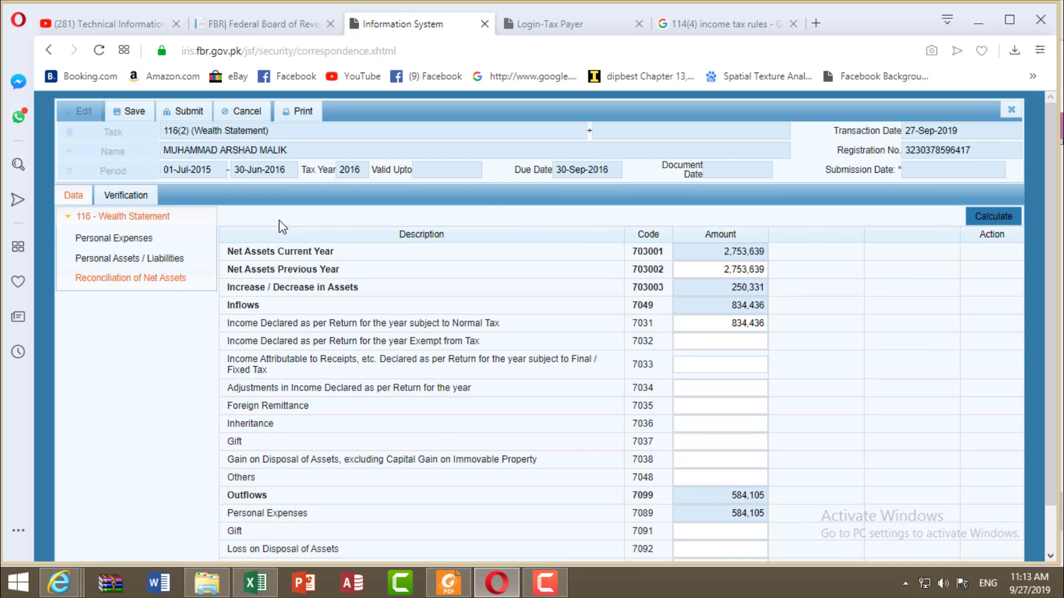
Step: Check the Verification section, then close the 116(2) form, accepting that unsaved data will be lost
left_click(138, 200)
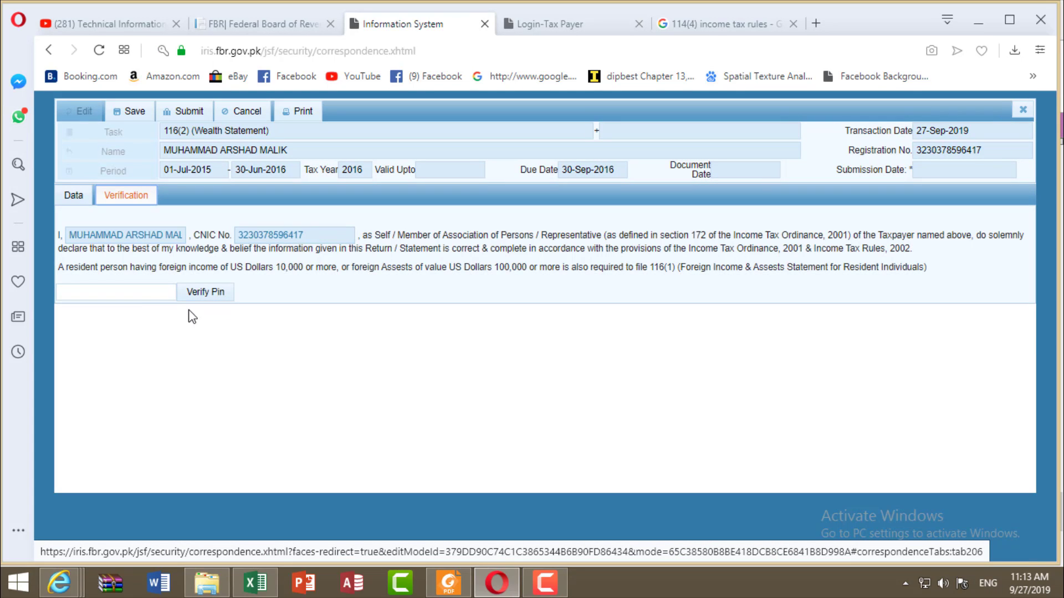
left_click(147, 297)
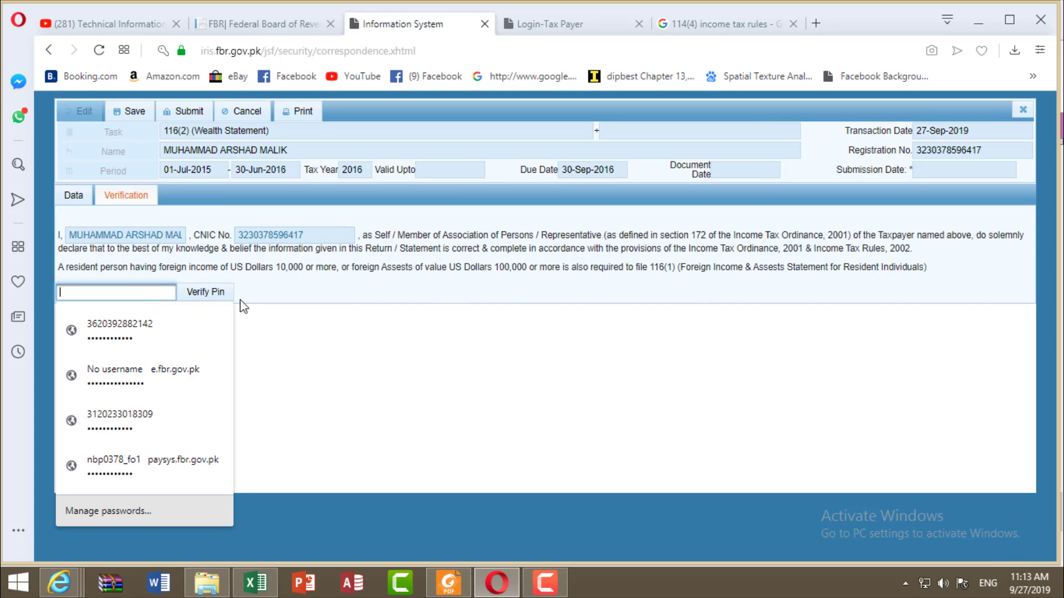
left_click(273, 310)
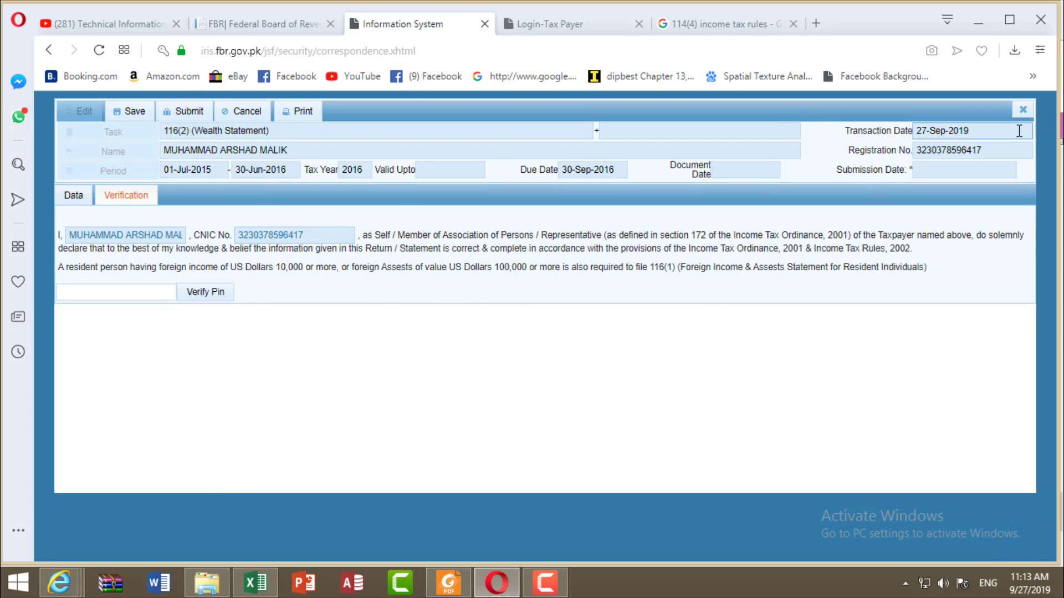
left_click(1022, 110)
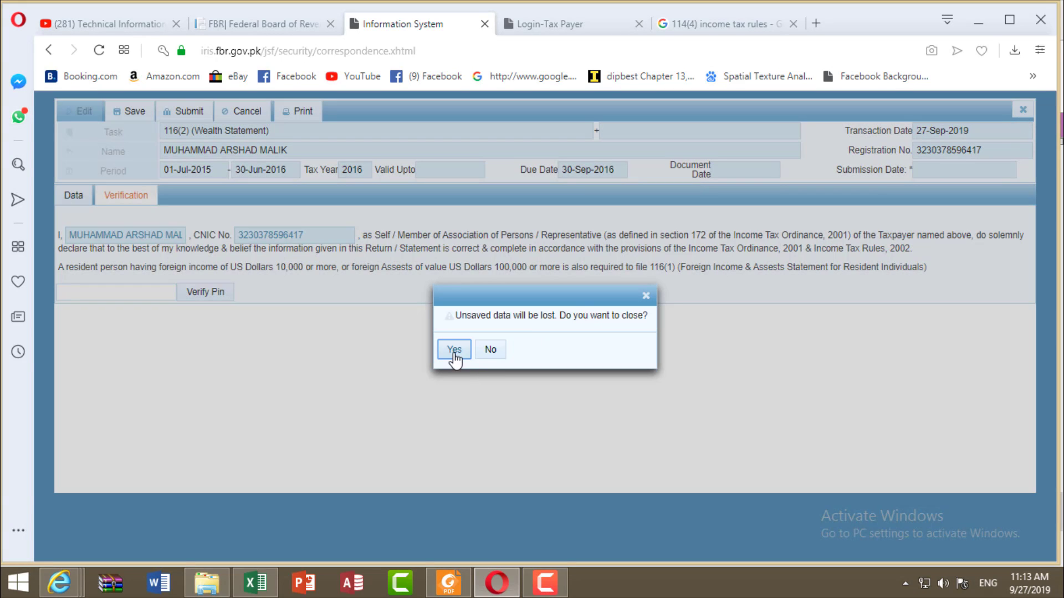
left_click(454, 350)
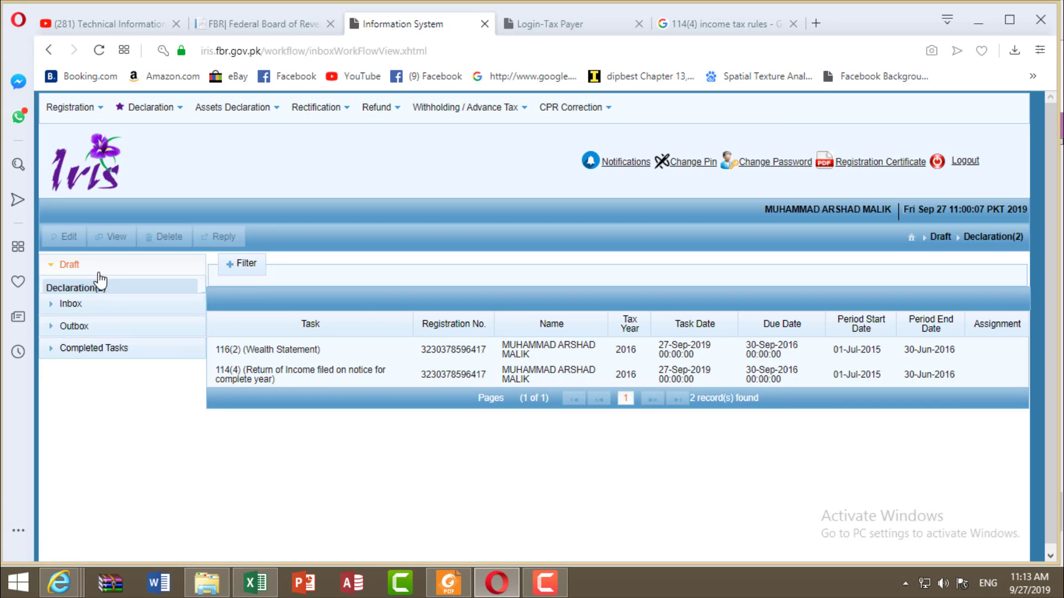
Step: Select the two drafts, go to the Inbox, and start then cancel a reply to the 2017 notice
left_click(362, 379)
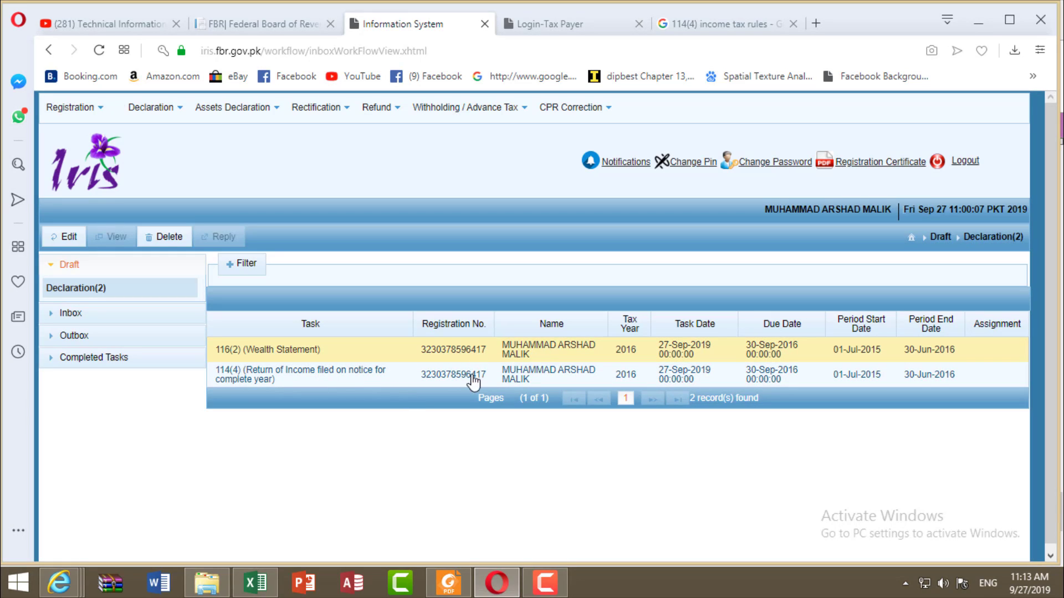
left_click(457, 382)
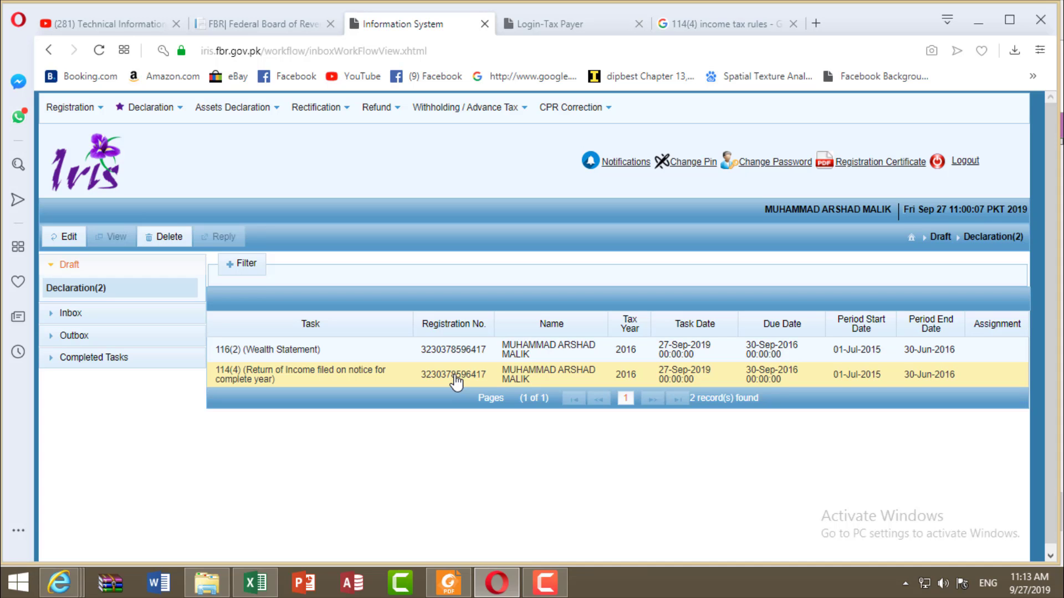
left_click(50, 316)
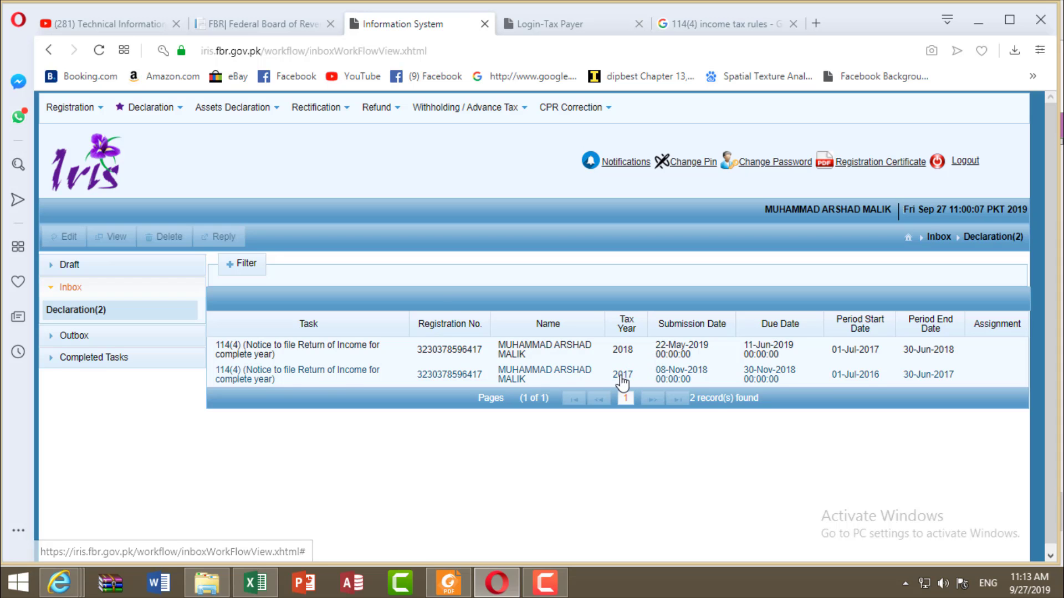
left_click(622, 383)
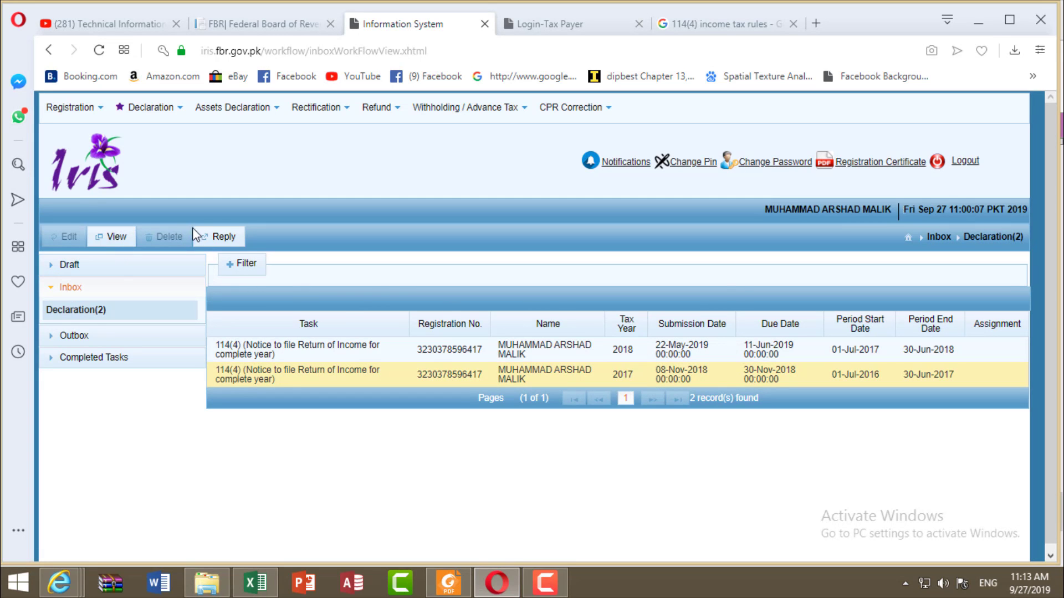
left_click(224, 237)
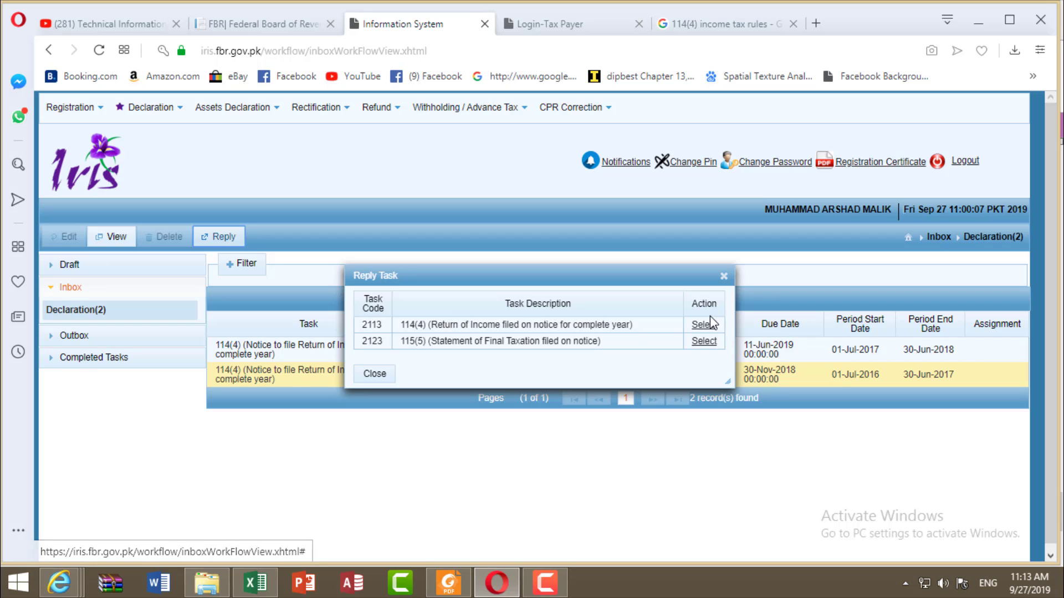
left_click(723, 276)
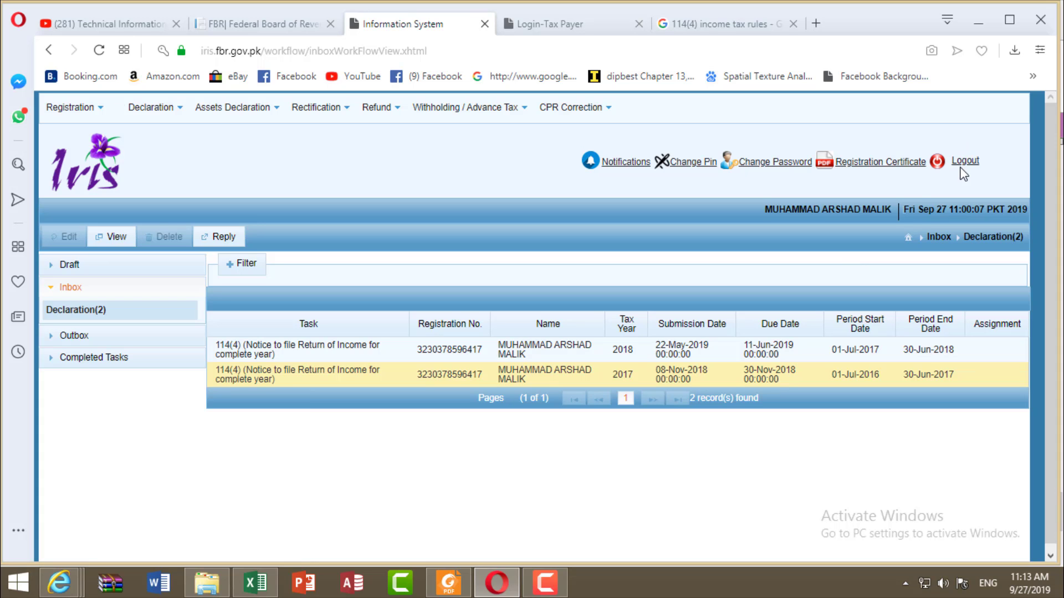
left_click(101, 24)
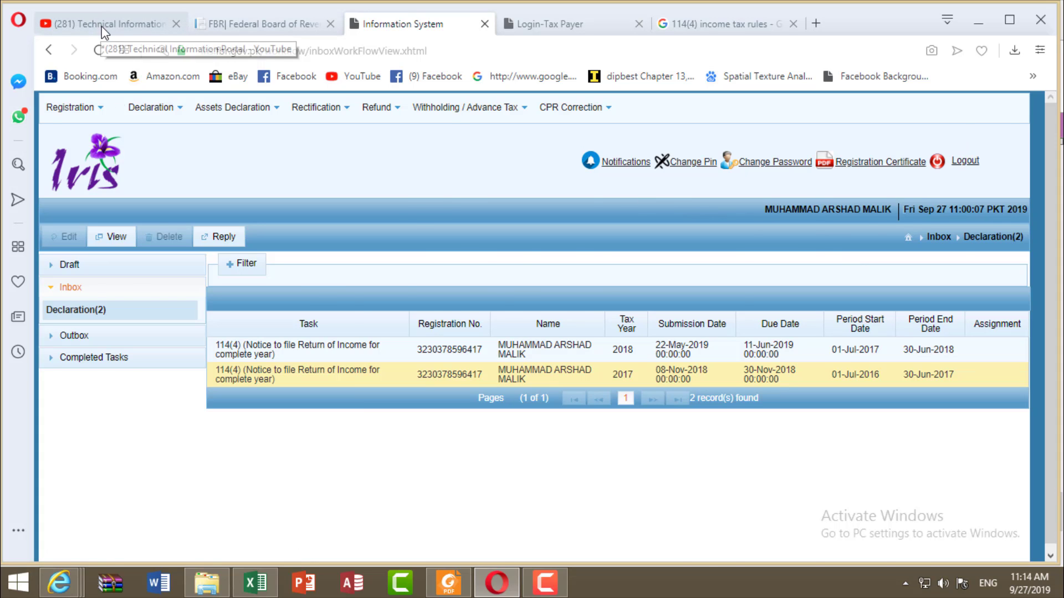
Step: Scroll the Technical Information Portal channel's Videos page back up to the banner
scroll(532, 373, "down", 3)
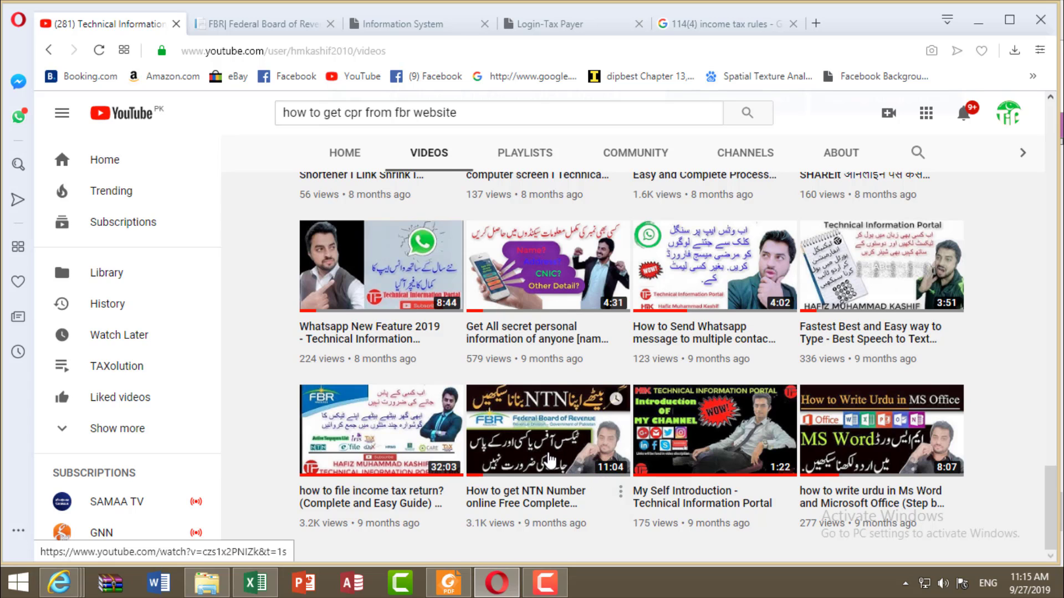
scroll(548, 460, "up", 15)
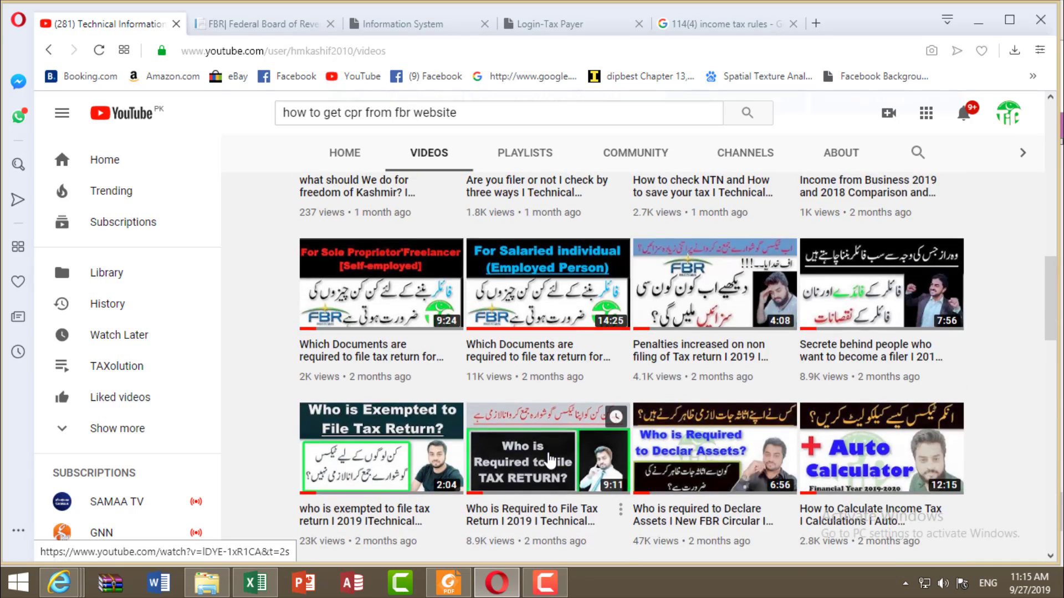
scroll(550, 461, "up", 10)
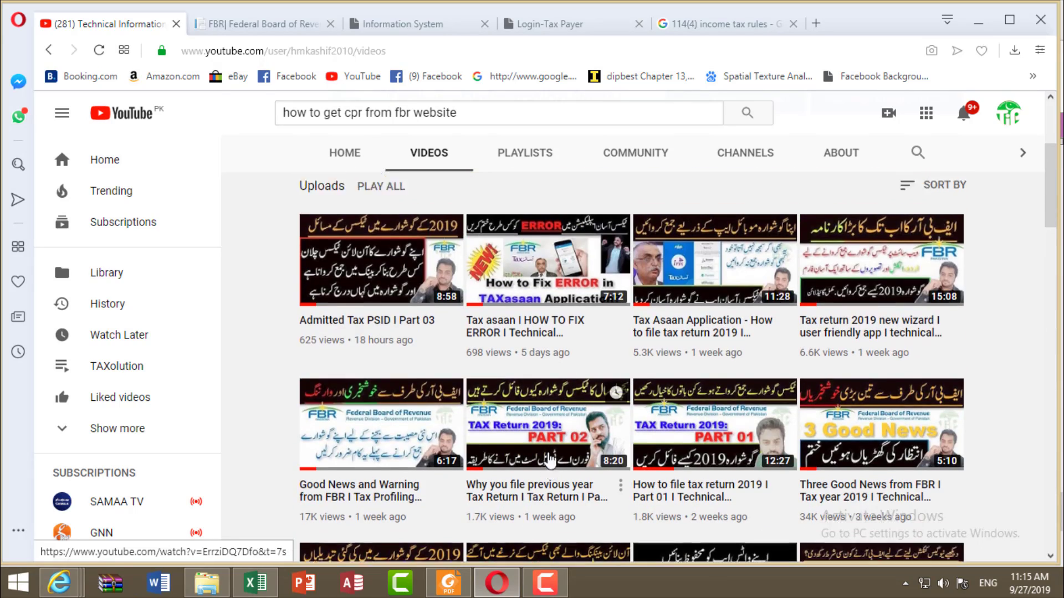
scroll(550, 459, "up", 4)
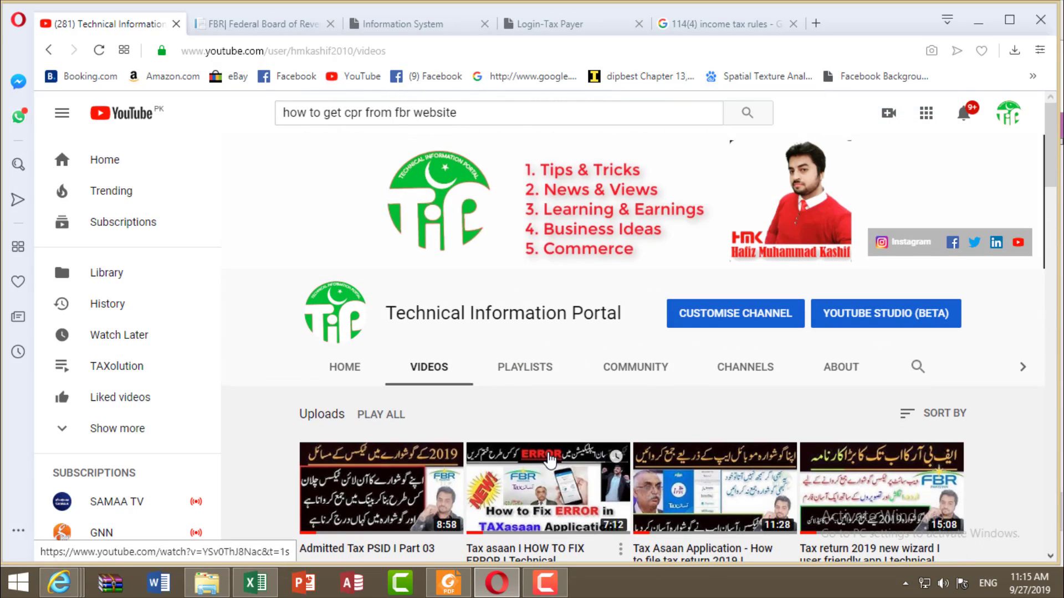